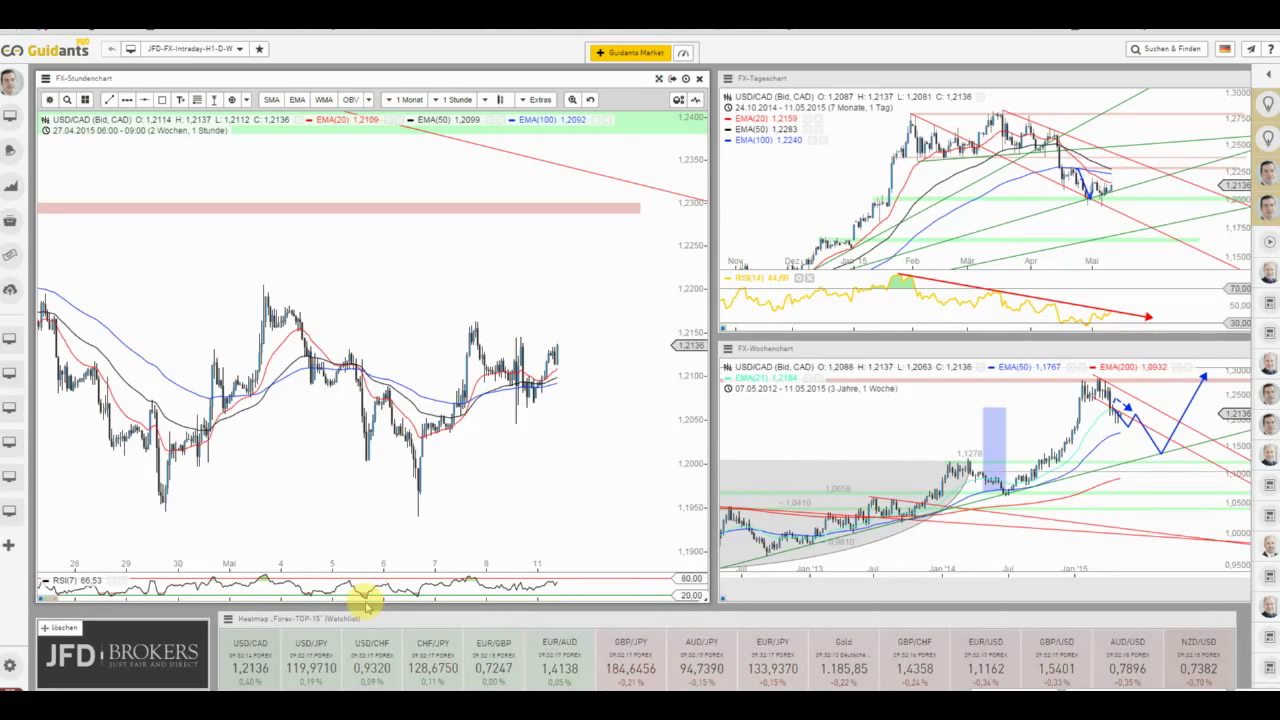
# Step: Select the FX-Wochenchart panel to make the weekly USD/CAD chart active
pyautogui.click(766, 423)
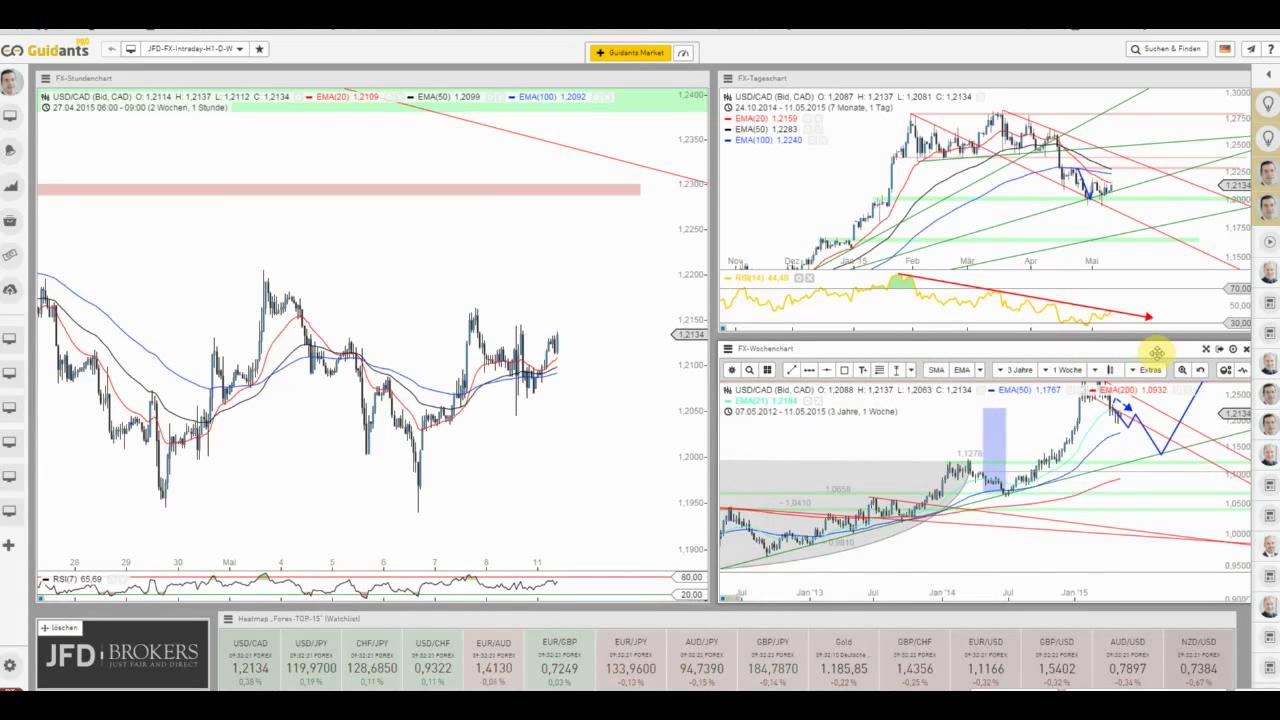
# Step: Show the weekly chart full screen, zoomed, with a compressed price scale
pyautogui.click(1204, 349)
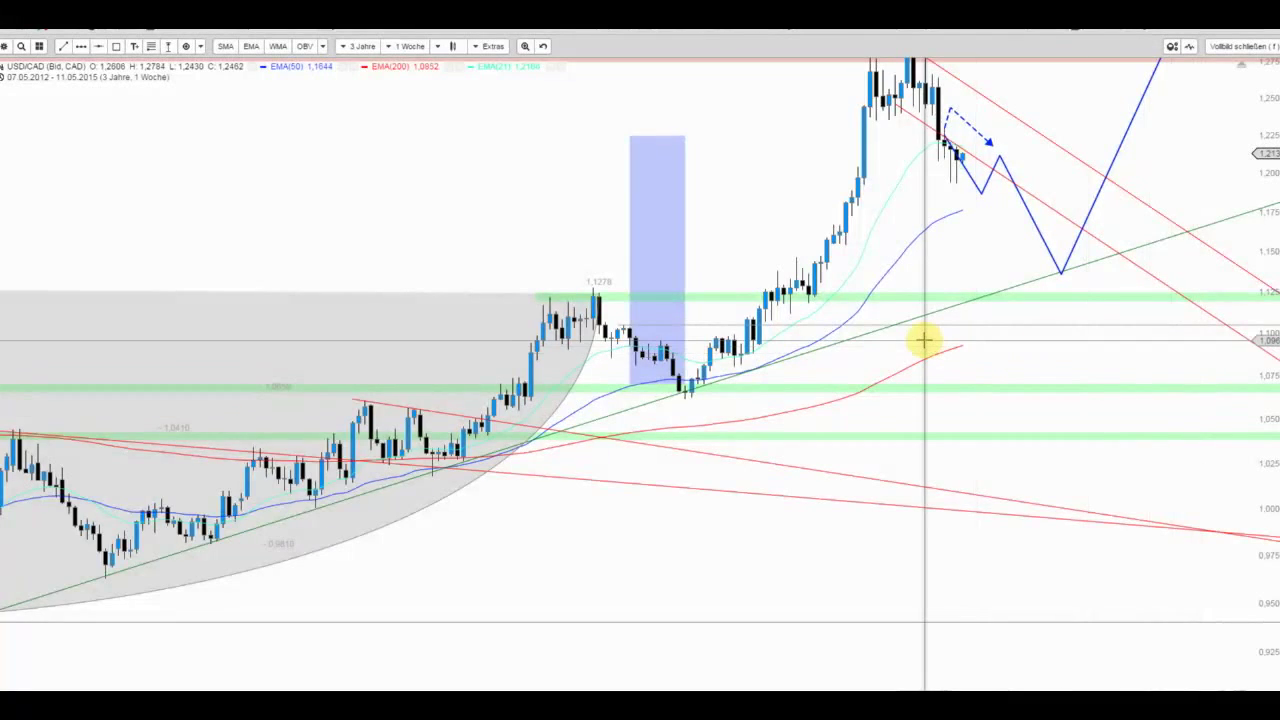
pyautogui.scroll(-1, 924, 340)
pyautogui.scroll(-1, 924, 340)
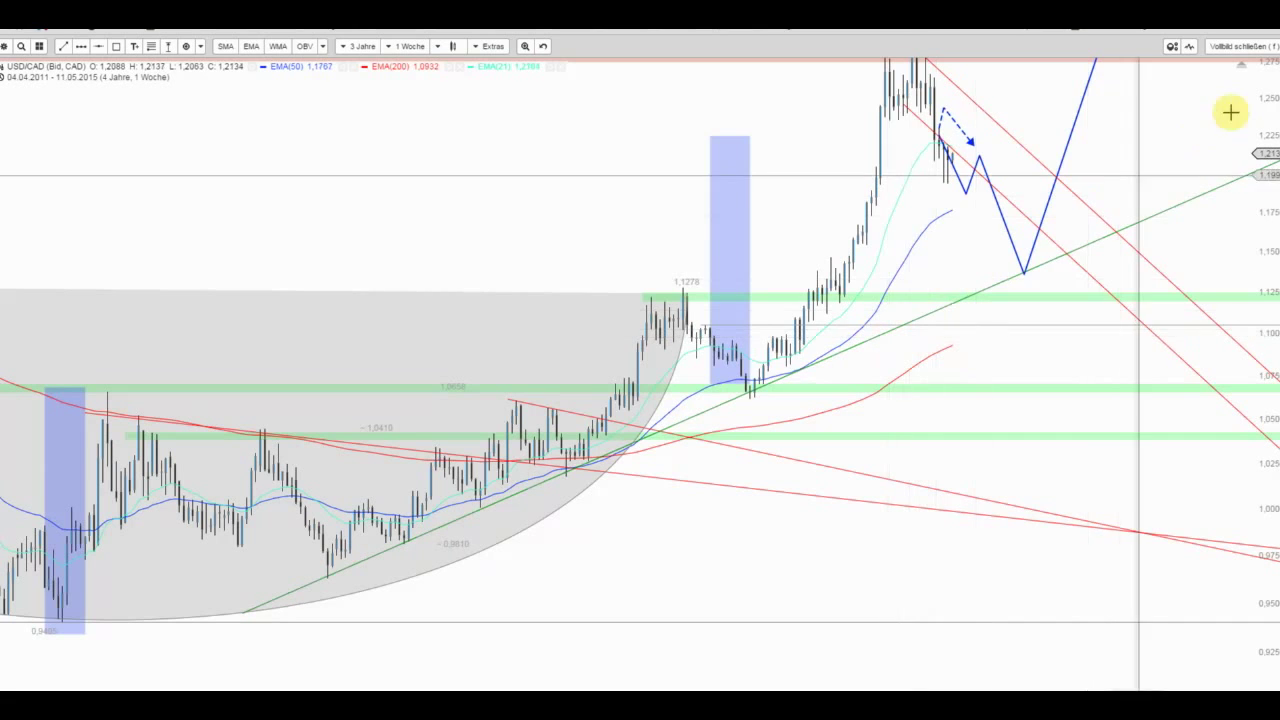
pyautogui.moveTo(1257, 140); pyautogui.dragTo(1249, 171)
pyautogui.scroll(-2, 1137, 200)
pyautogui.scroll(-2, 1137, 201)
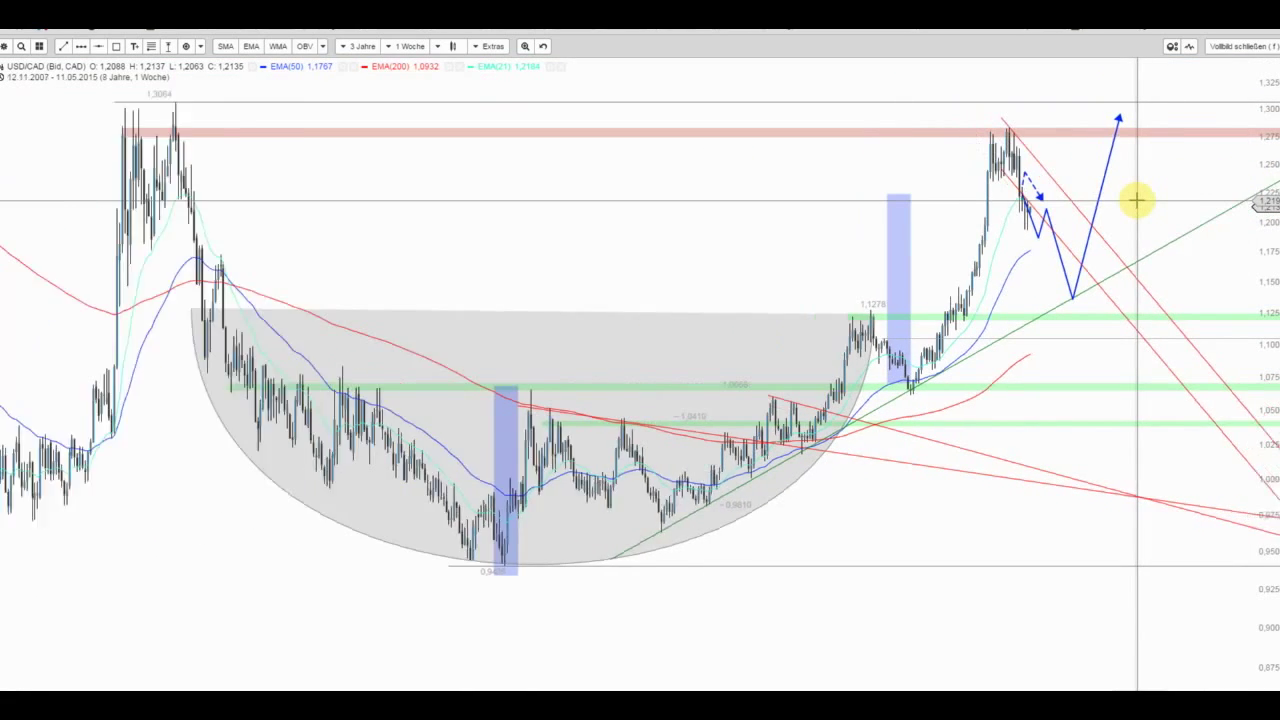
pyautogui.scroll(-1, 1137, 200)
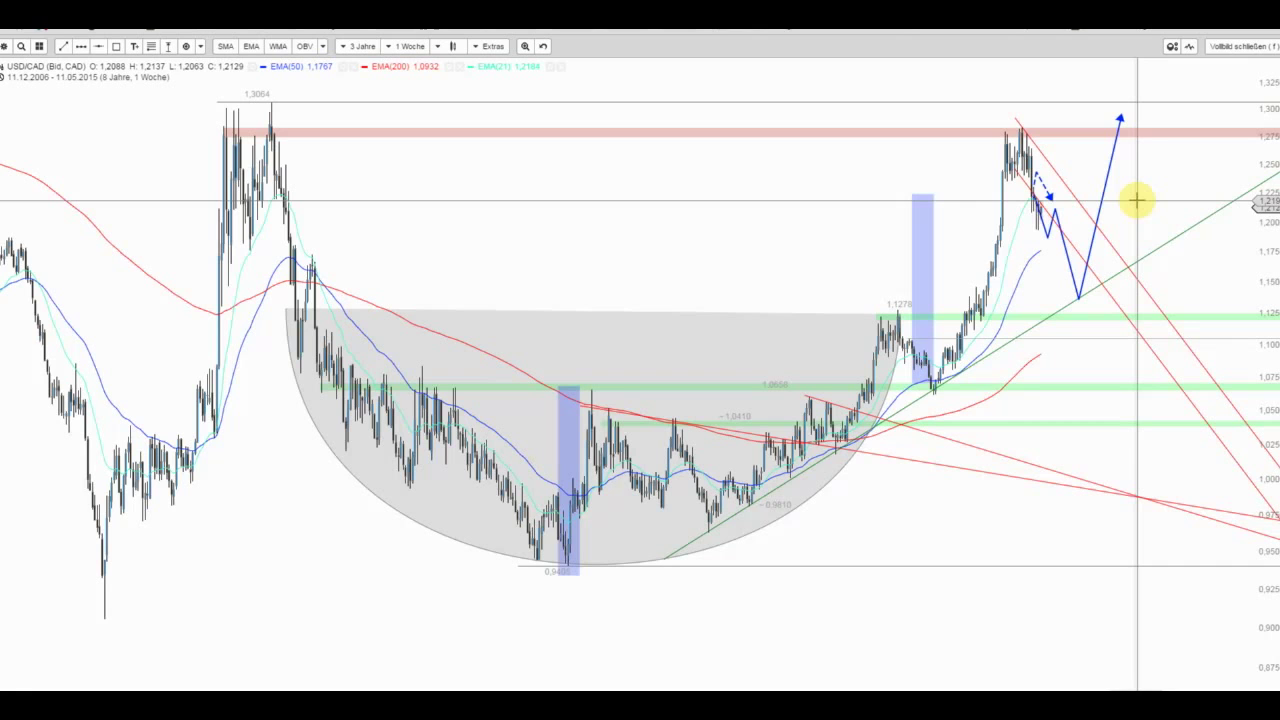
pyautogui.scroll(2, 1123, 197)
pyautogui.scroll(2, 1123, 197)
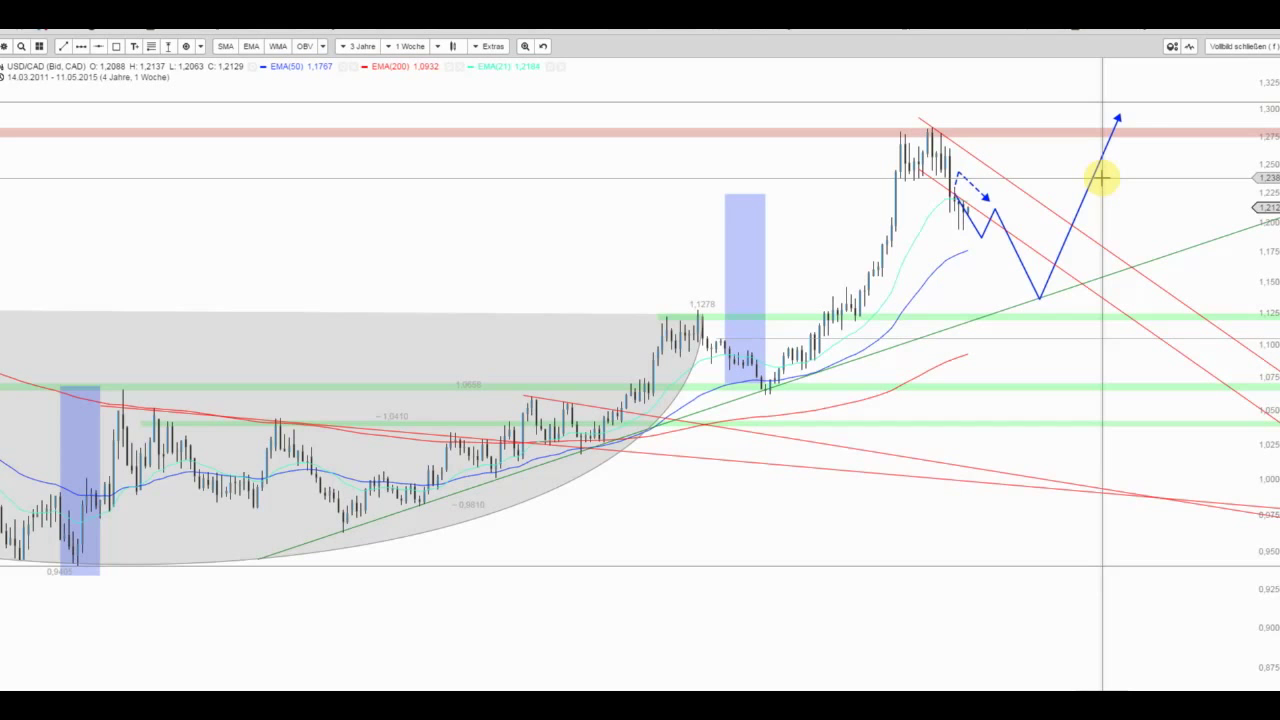
# Step: Return to the dashboard, then reopen the weekly chart full screen
pyautogui.click(1219, 50)
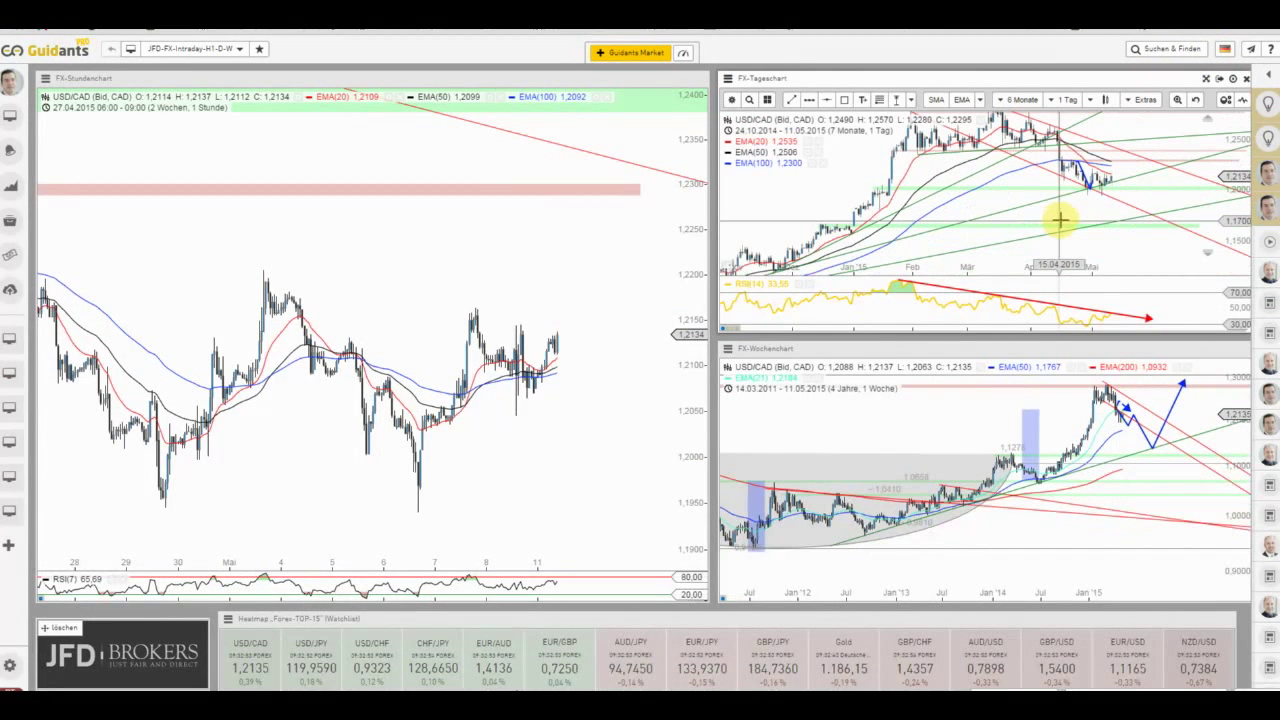
pyautogui.moveTo(1125, 420); pyautogui.dragTo(1150, 447)
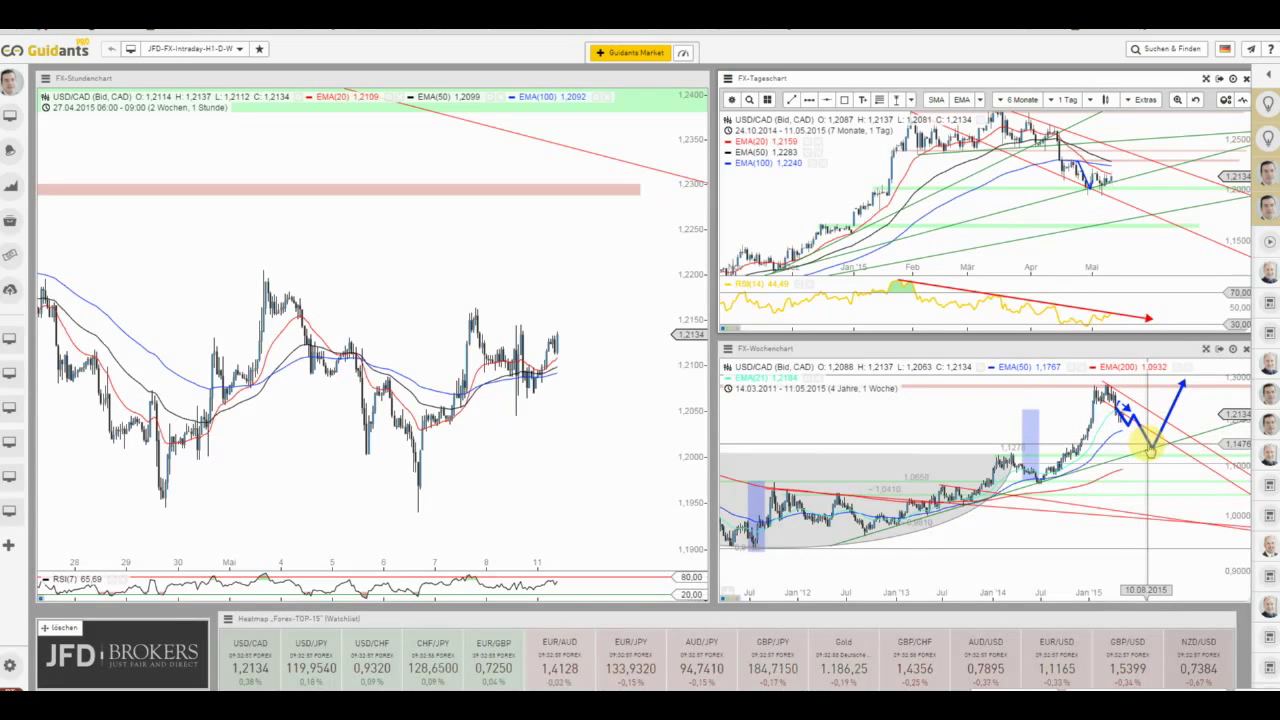
pyautogui.click(1206, 349)
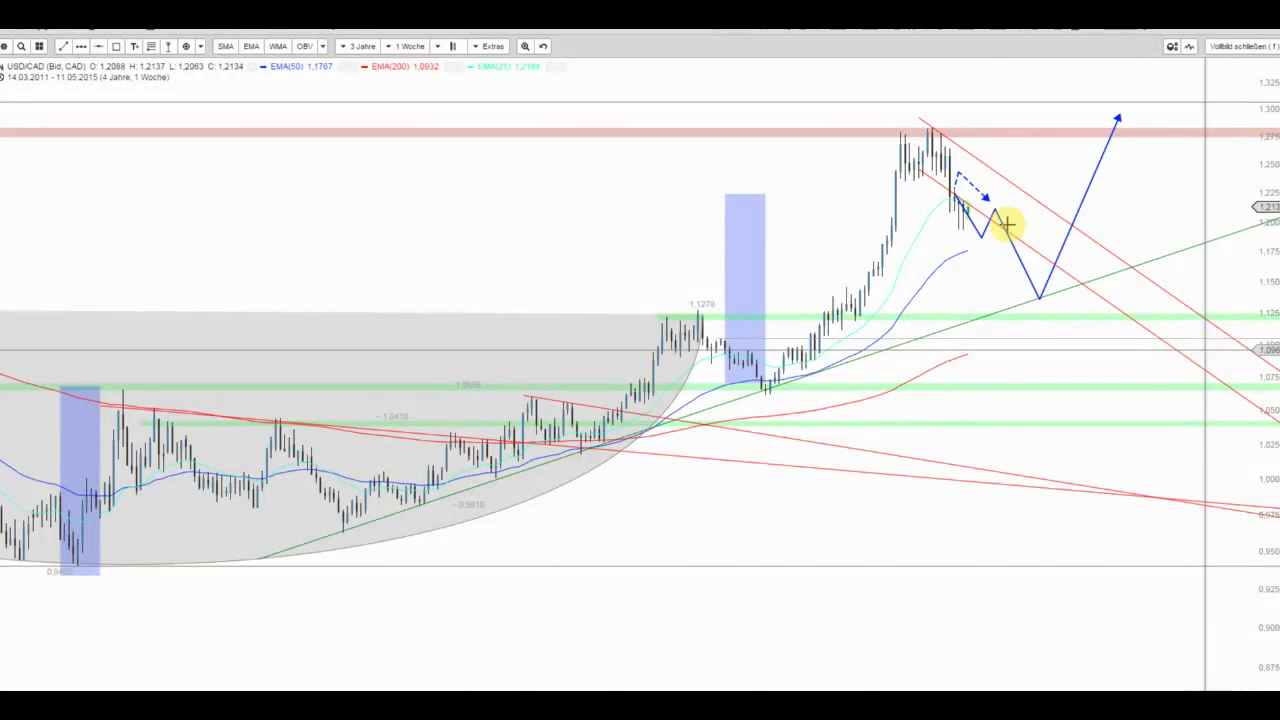
# Step: Recentre the chart on recent candles and draw a thin rectangle along the 1.20 level
pyautogui.rightClick(980, 200)
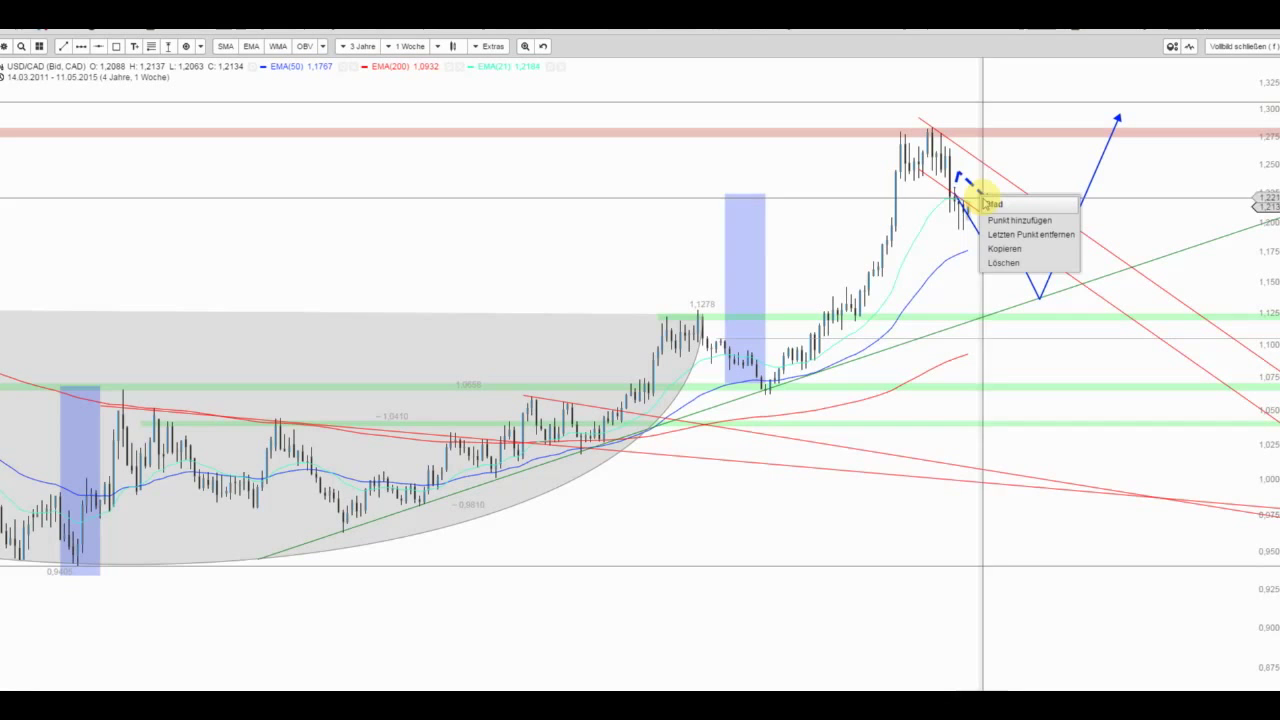
pyautogui.click(1000, 262)
pyautogui.scroll(3, 990, 258)
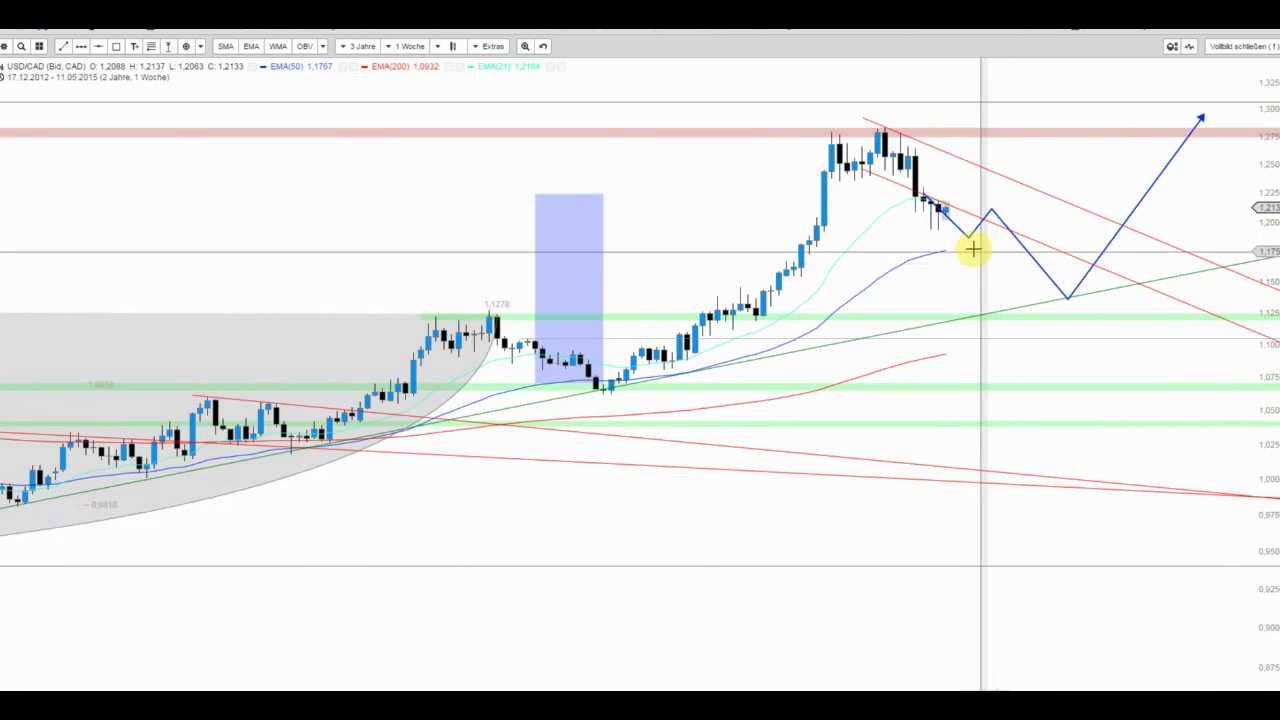
pyautogui.scroll(2, 955, 236)
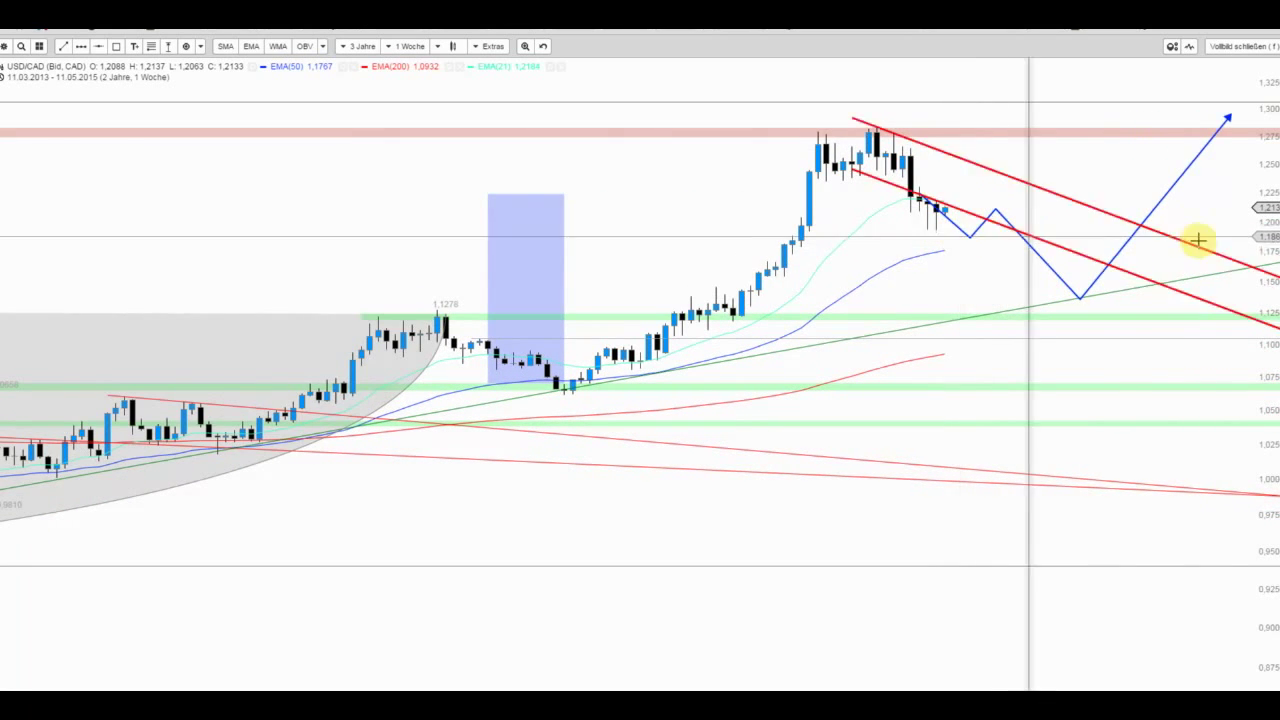
pyautogui.moveTo(1256, 220); pyautogui.dragTo(1044, 308)
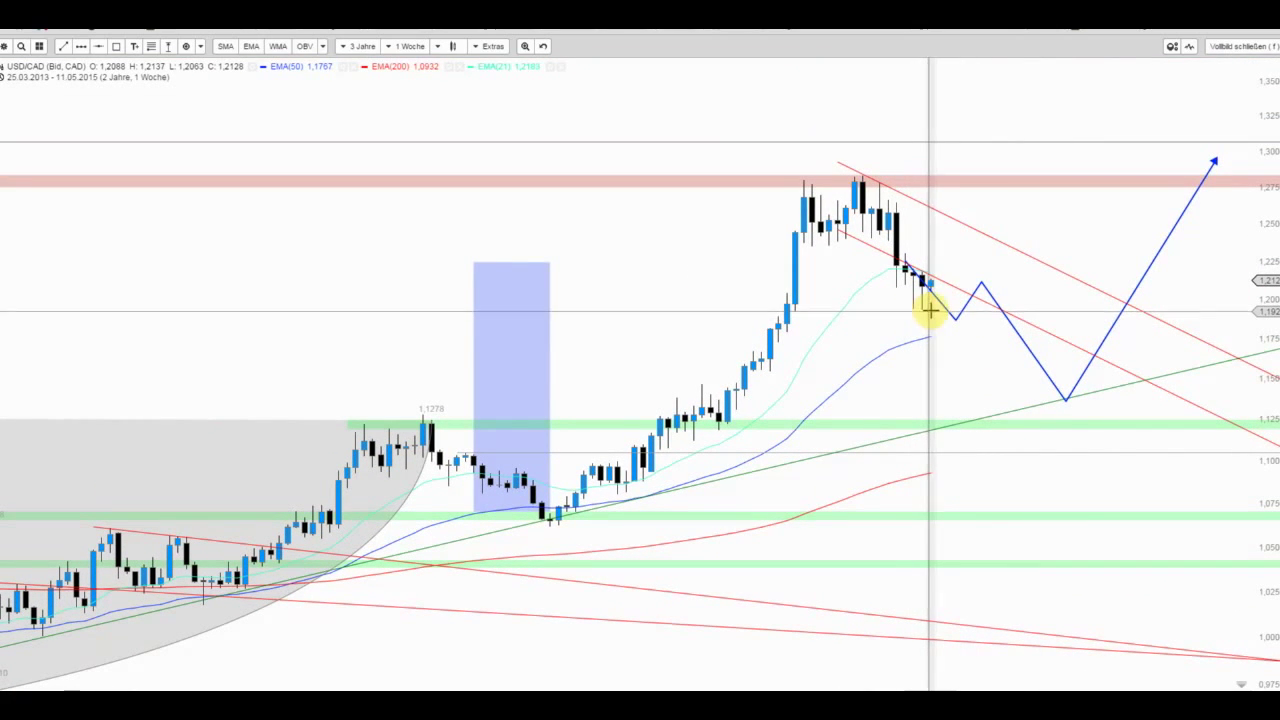
pyautogui.click(116, 47)
pyautogui.moveTo(703, 301); pyautogui.dragTo(1143, 308)
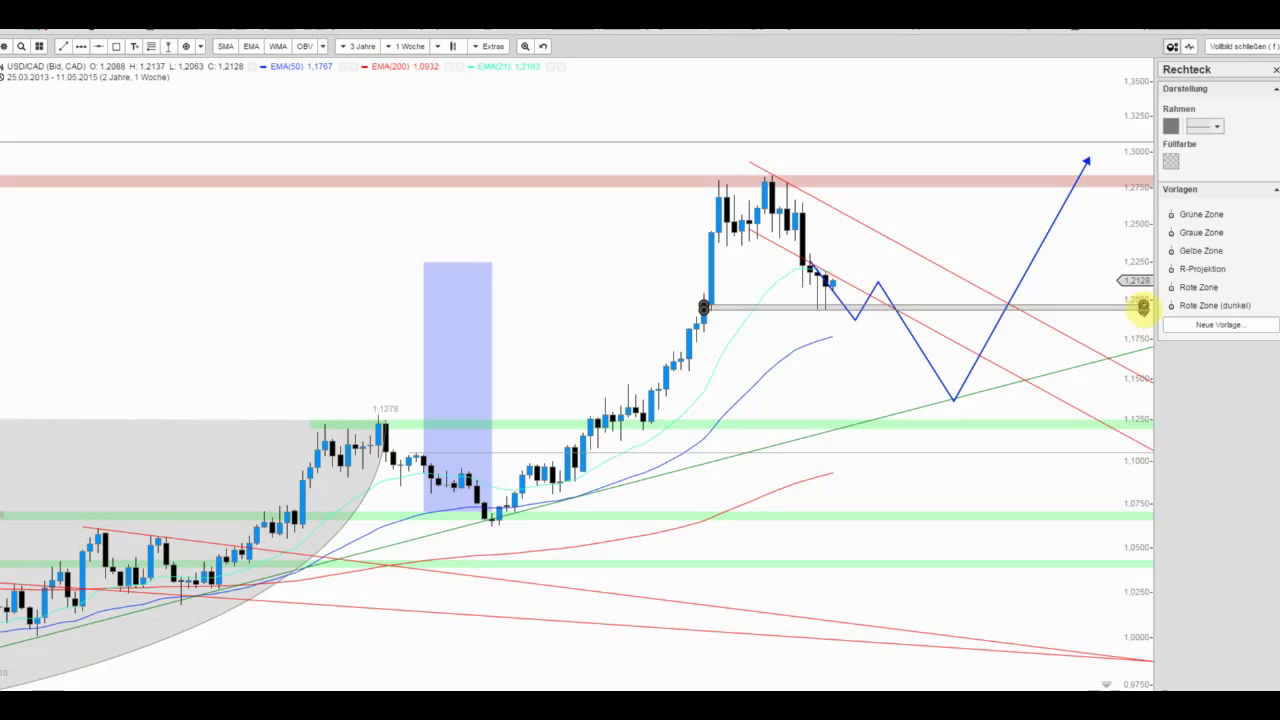
# Step: Apply the Grüne Zone template to the 1.20 band and delete the blue zigzag projection
pyautogui.click(1199, 216)
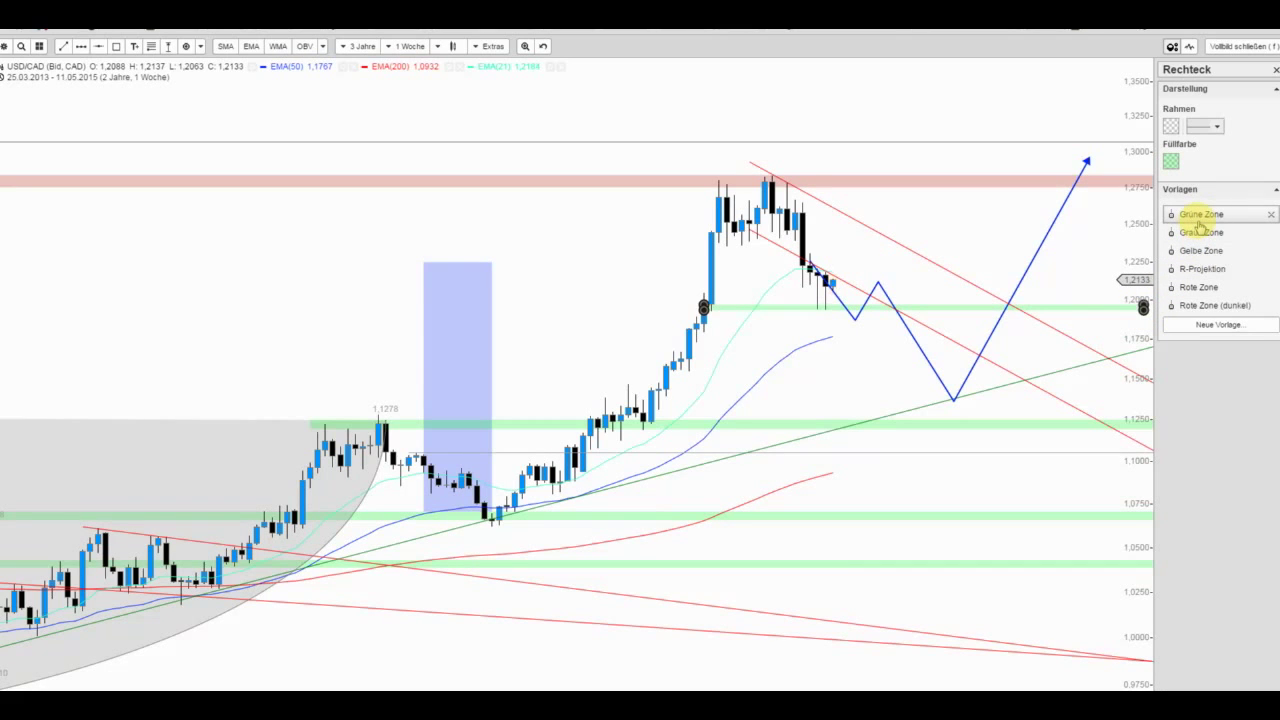
pyautogui.rightClick(883, 292)
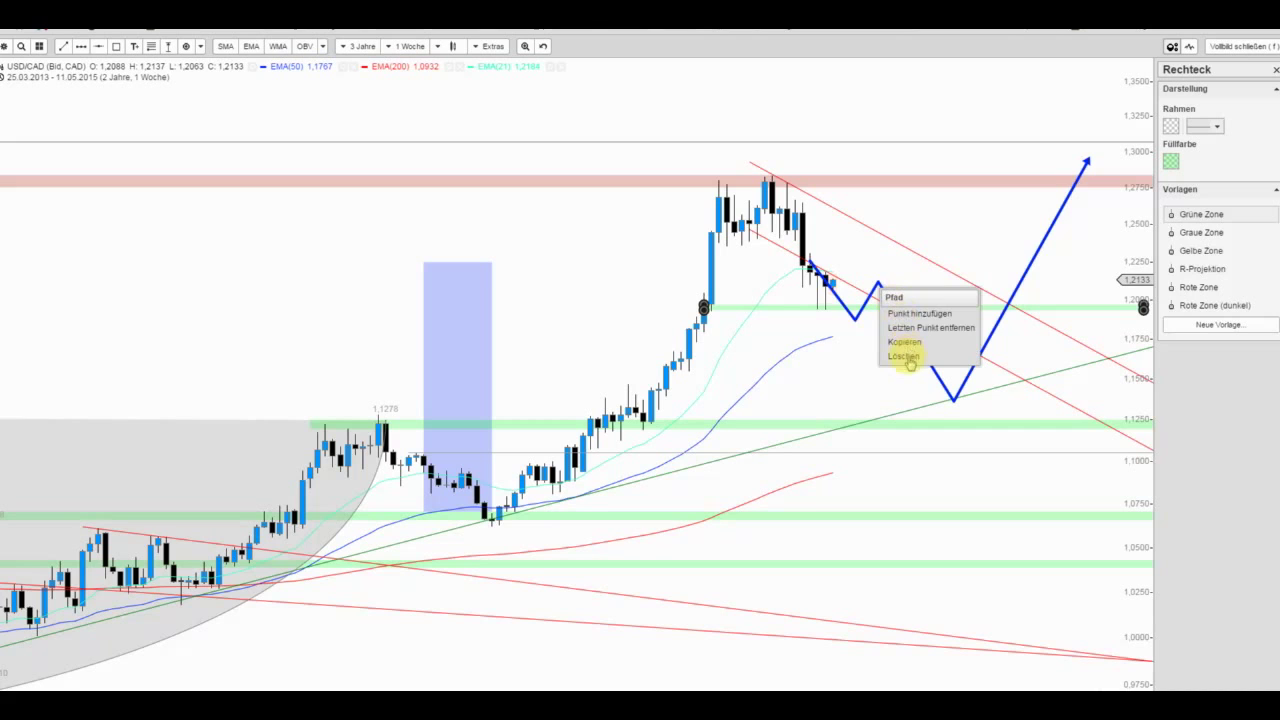
pyautogui.click(905, 357)
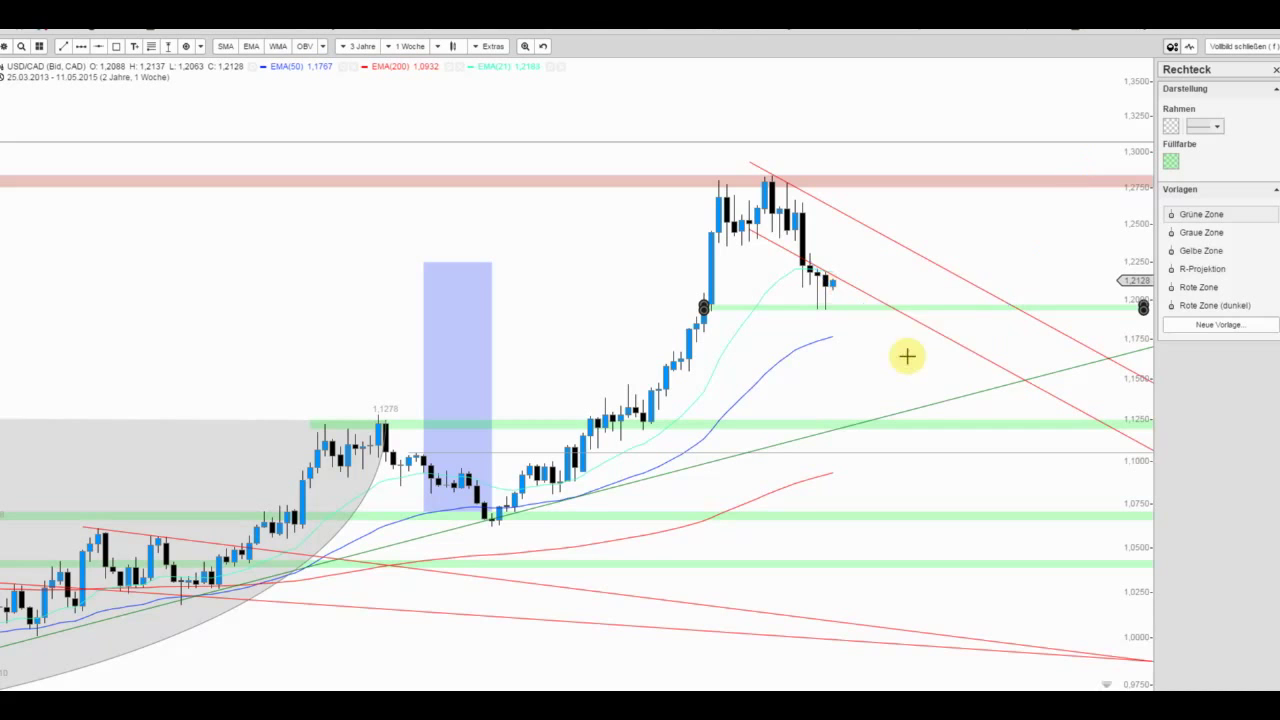
# Step: Draw a dashed blue path from the 1.20 zone down to the green trendline, without an arrowhead
pyautogui.click(81, 47)
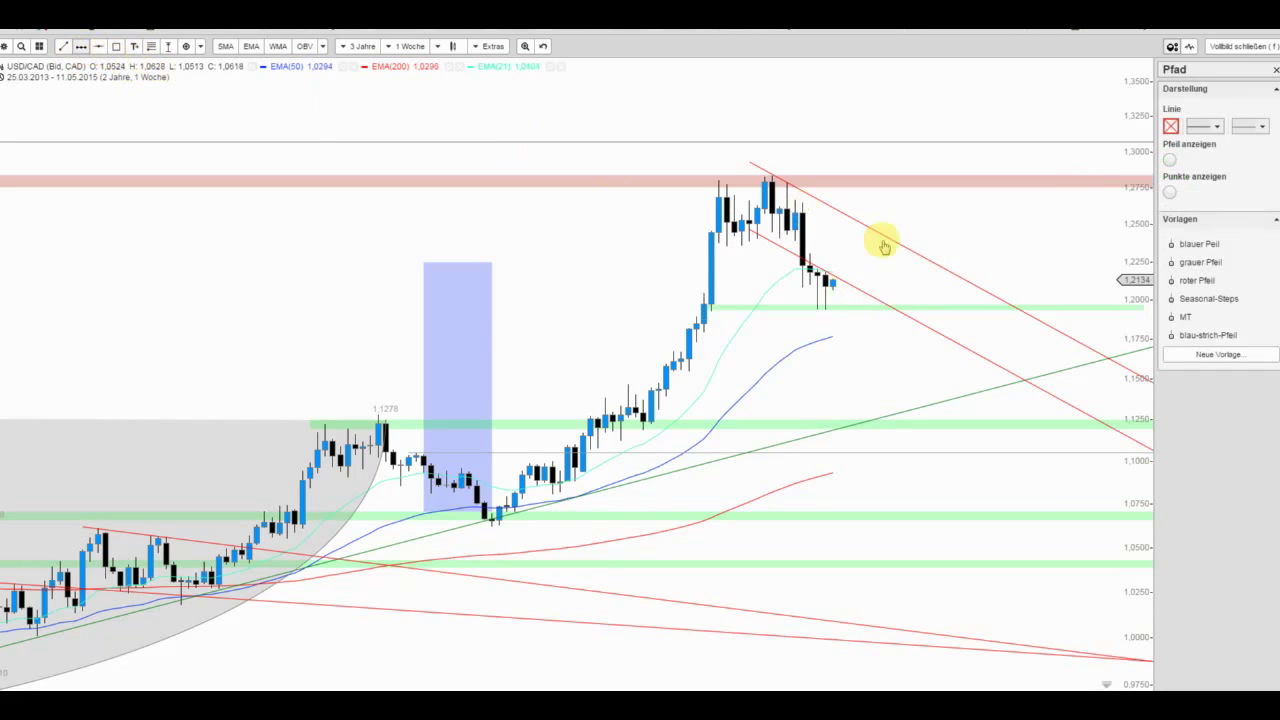
pyautogui.click(855, 312)
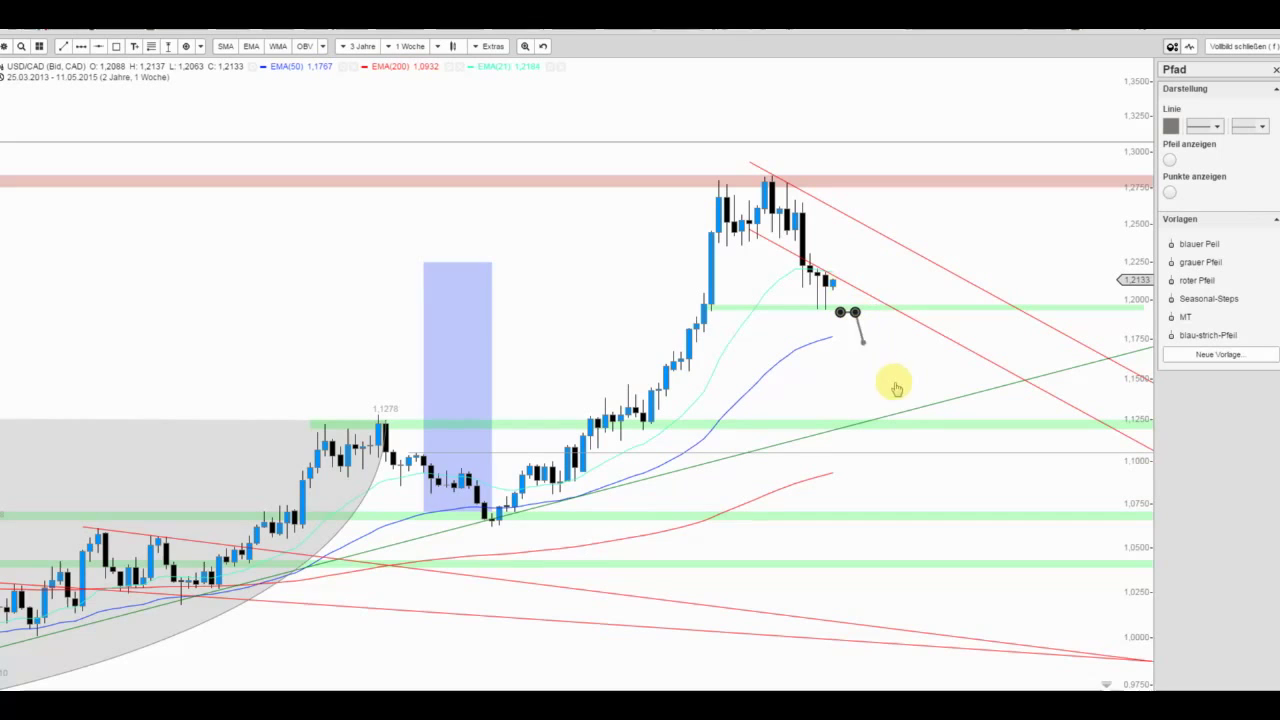
pyautogui.click(908, 409)
pyautogui.doubleClick(916, 378)
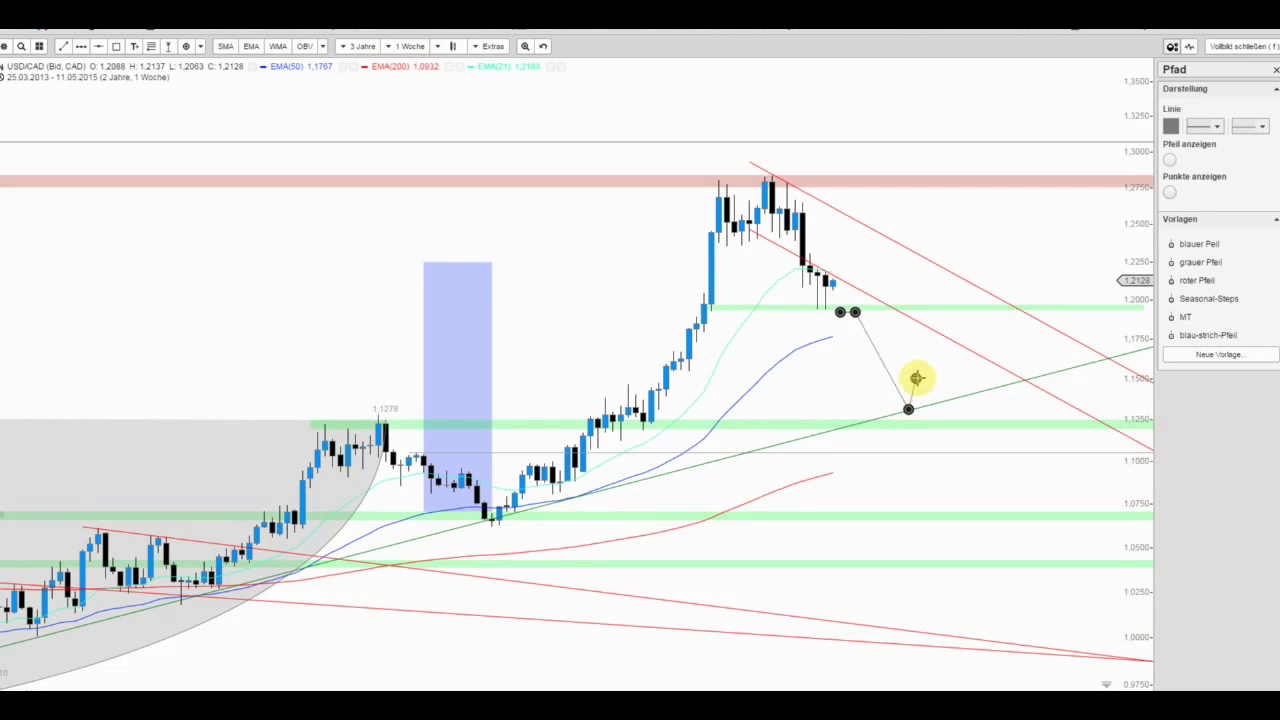
pyautogui.click(1195, 336)
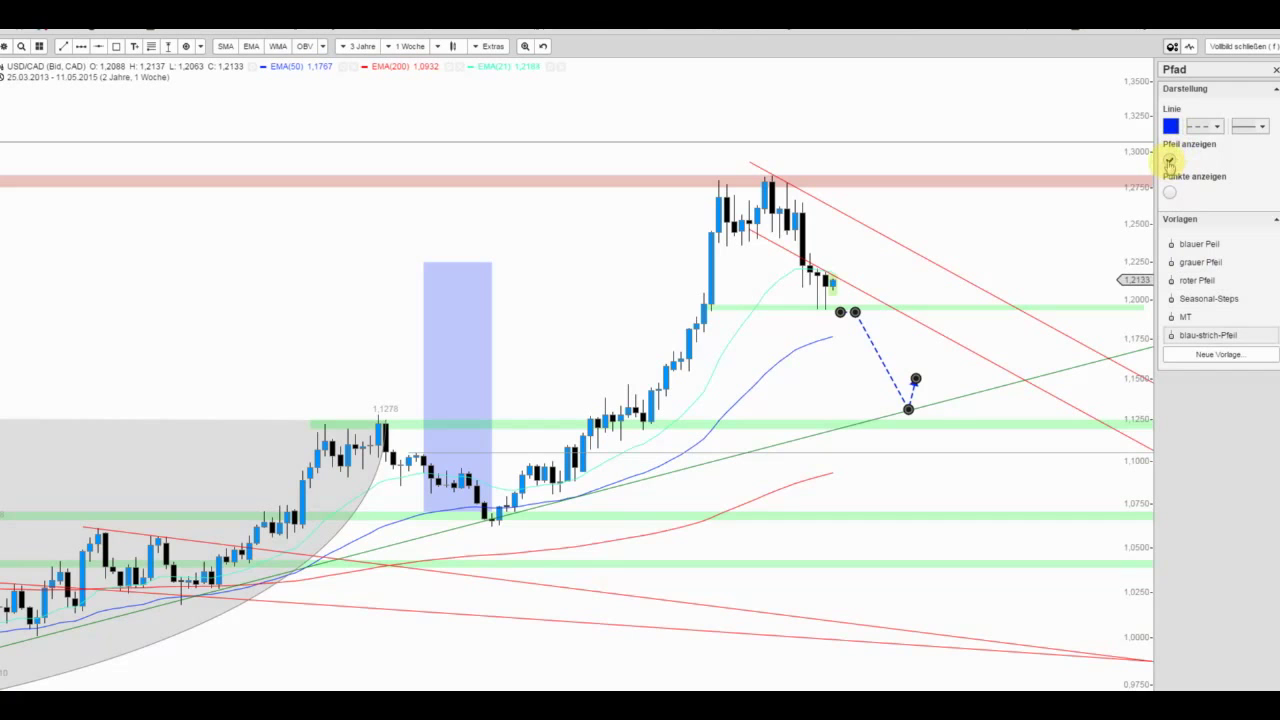
pyautogui.click(1169, 162)
# Step: Draw a grey arrow path from the latest candle over a peak to the red line, then exit full screen
pyautogui.click(82, 46)
pyautogui.click(832, 271)
pyautogui.click(847, 239)
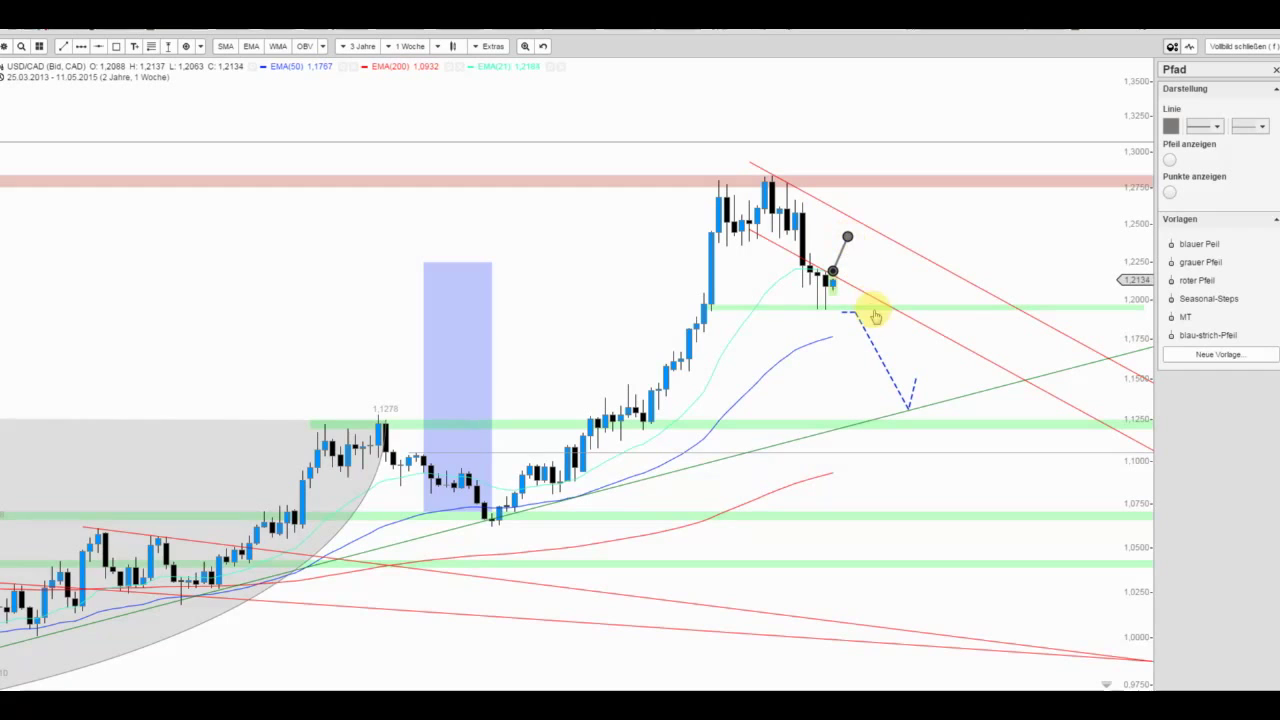
pyautogui.doubleClick(878, 306)
pyautogui.click(1199, 262)
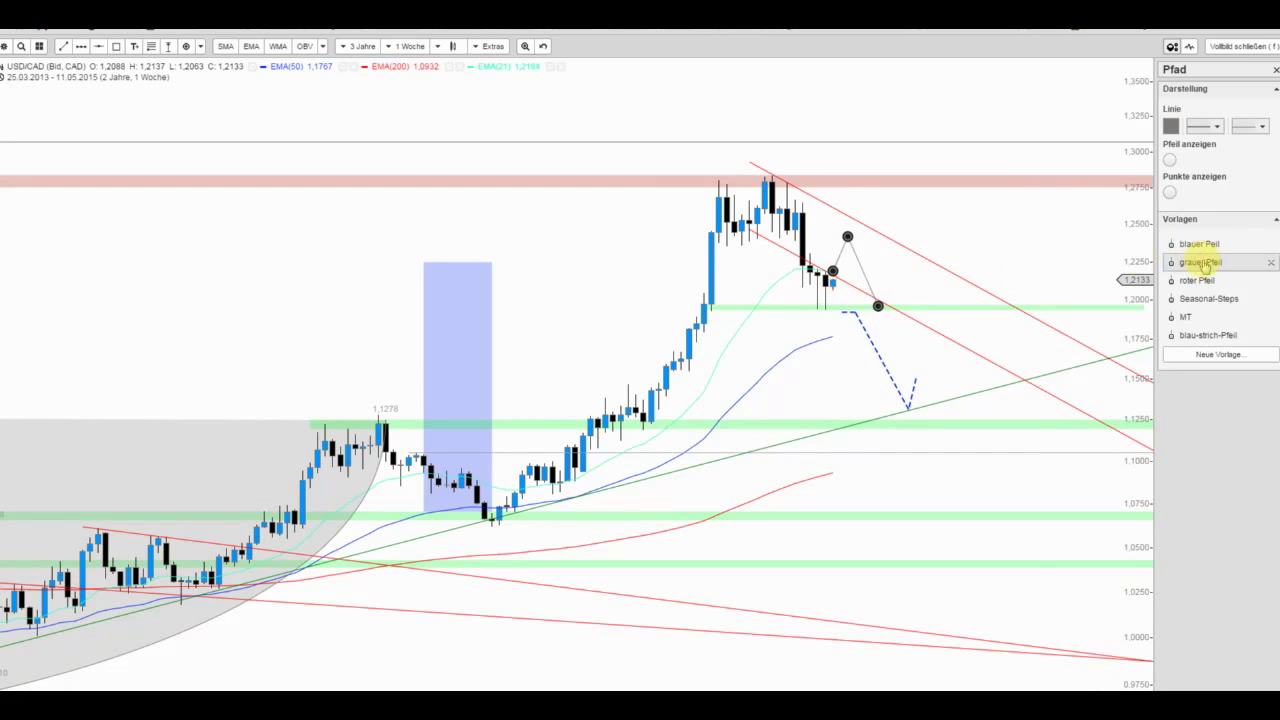
pyautogui.click(1037, 255)
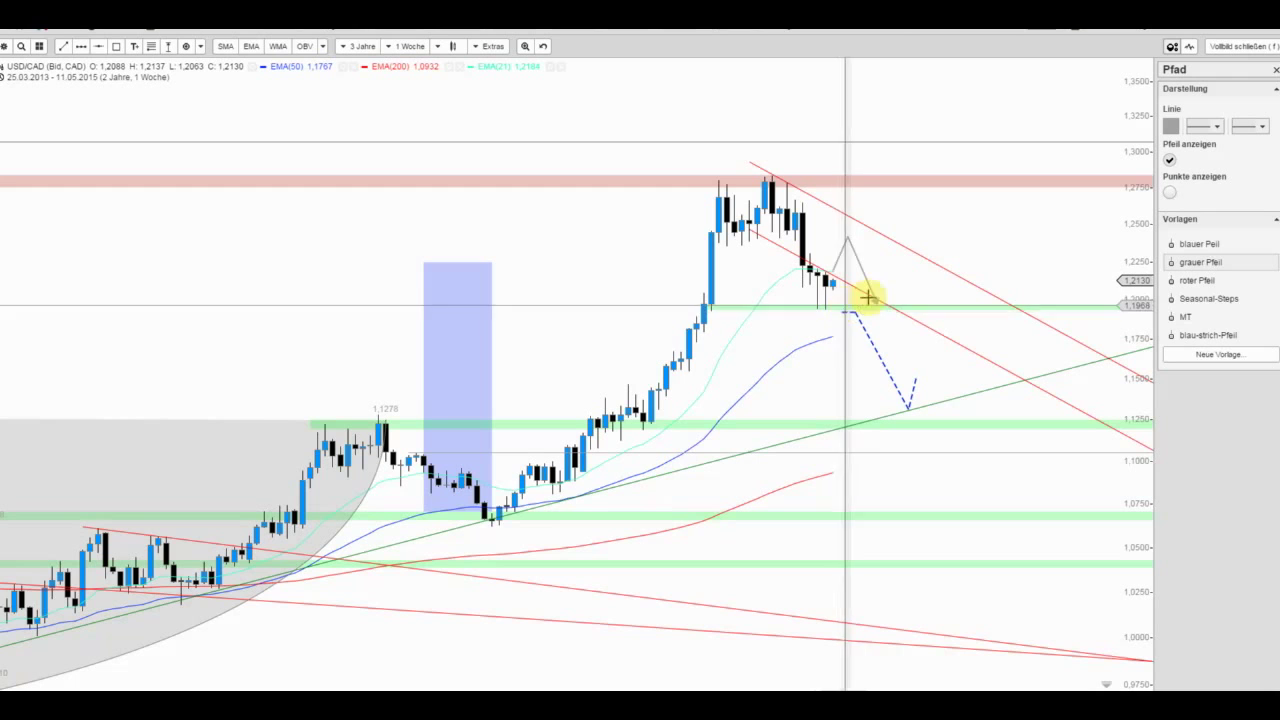
pyautogui.click(1212, 47)
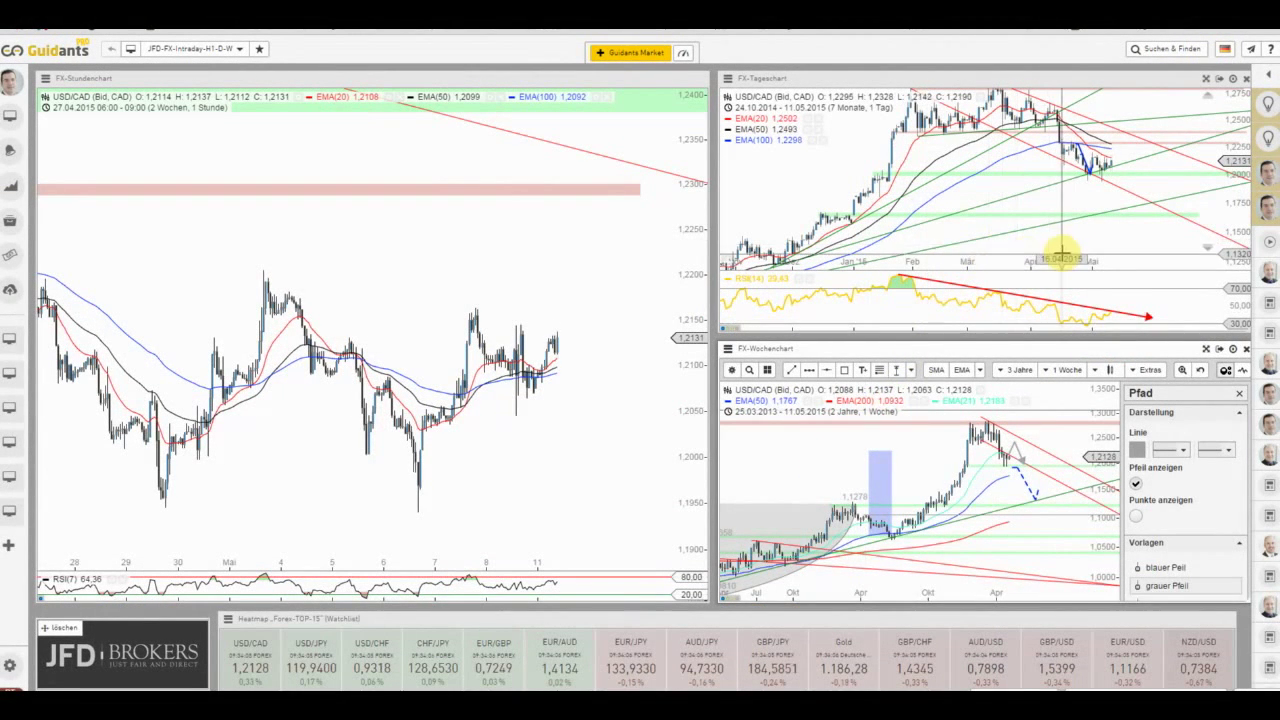
# Step: Show the daily USD/CAD chart full screen, shifted and rescaled
pyautogui.click(1062, 250)
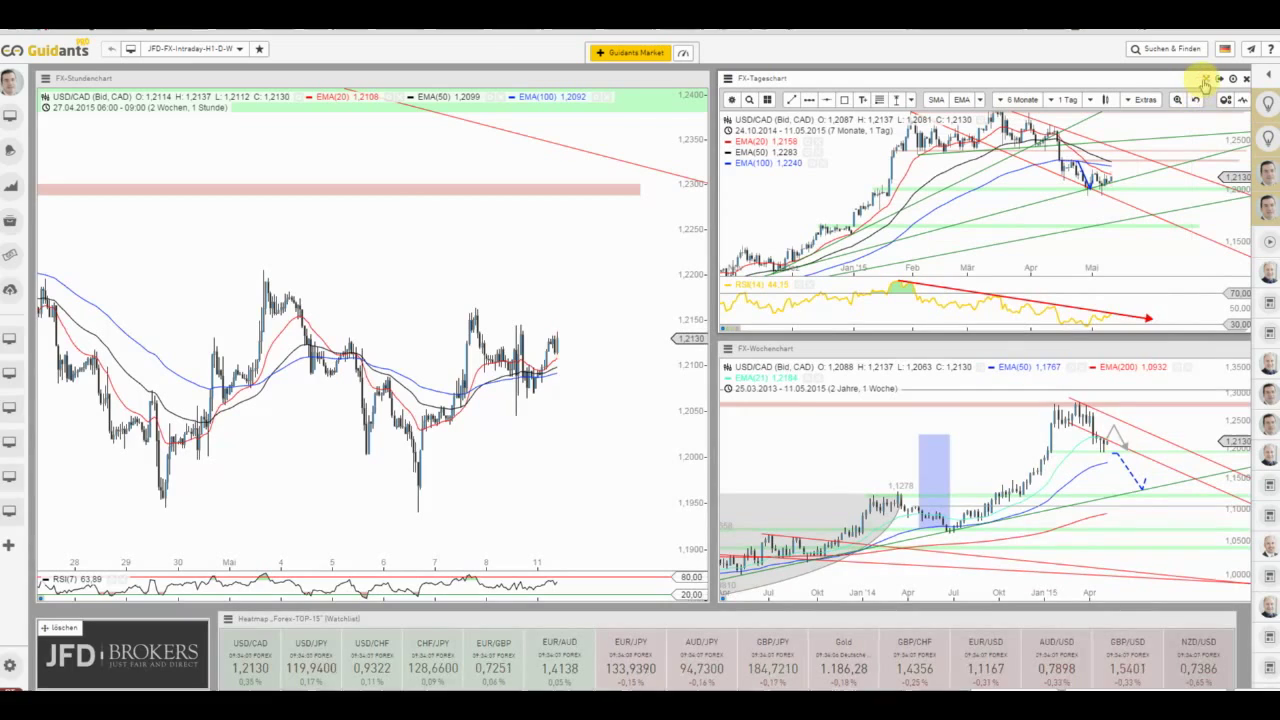
pyautogui.click(1205, 80)
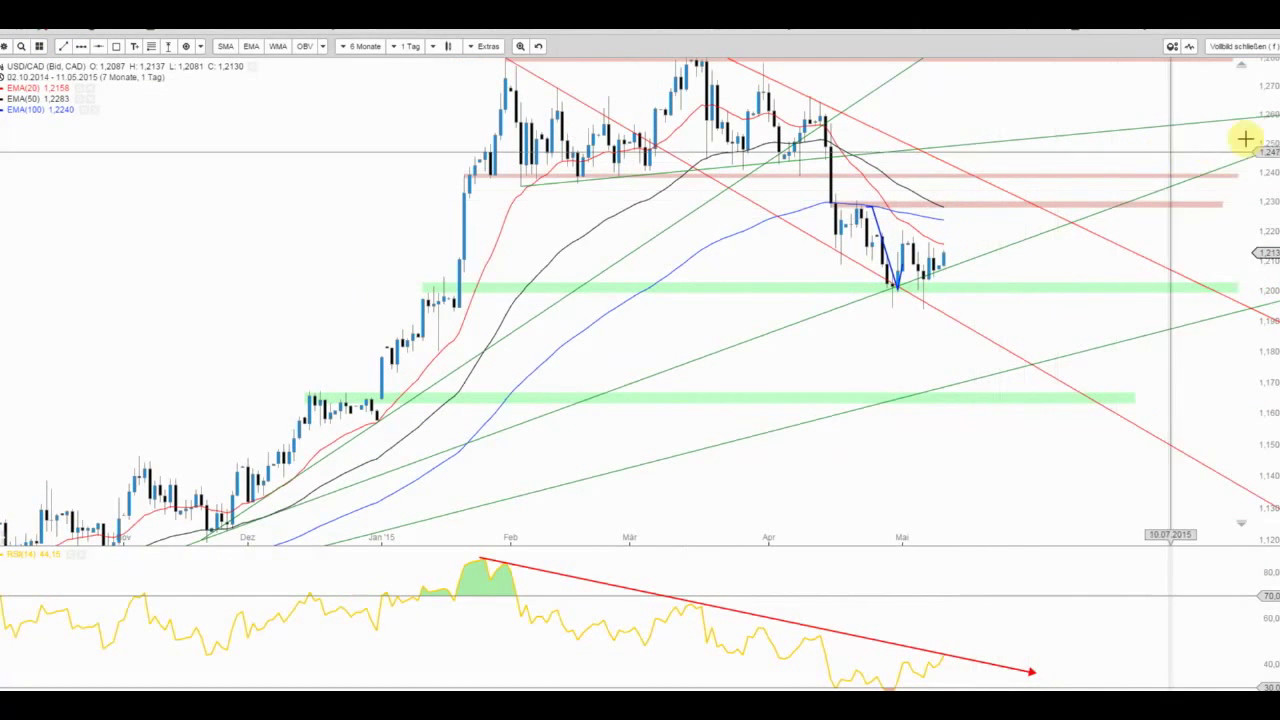
pyautogui.moveTo(1245, 140); pyautogui.dragTo(973, 238)
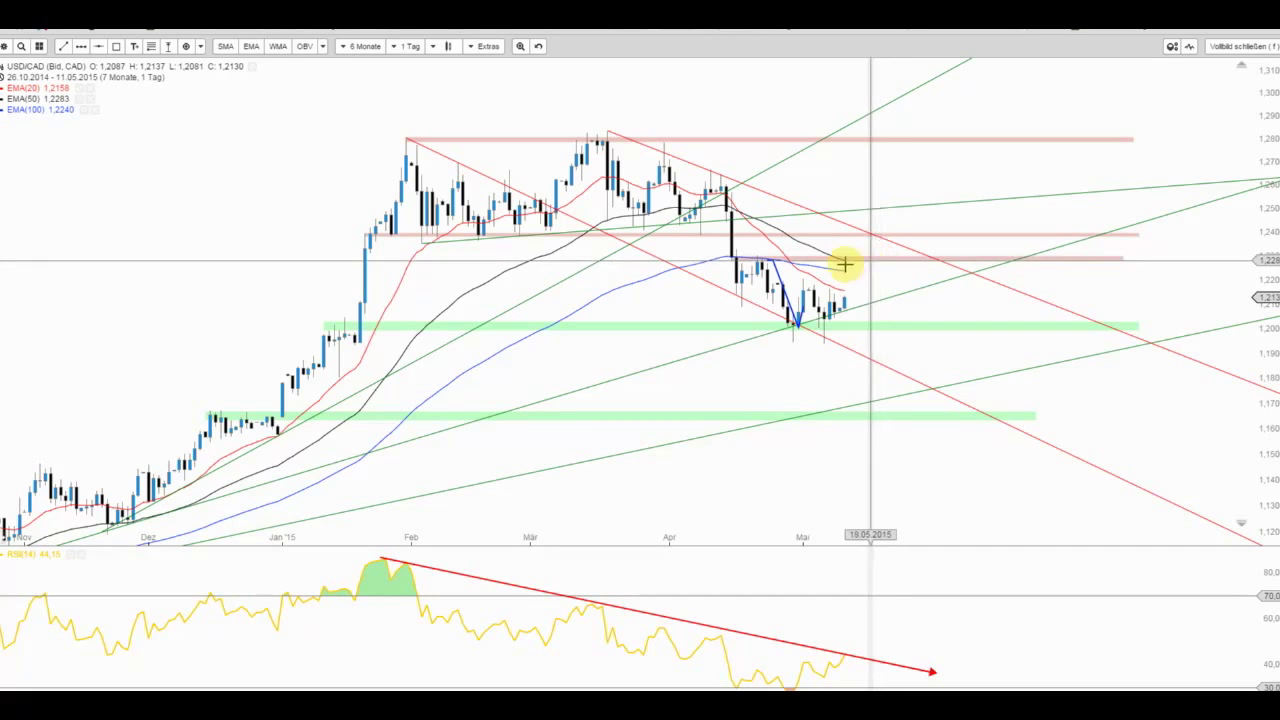
# Step: Delete the blue V-shaped projection and move the green 1.20 zone slightly lower
pyautogui.click(782, 278)
pyautogui.rightClick(780, 274)
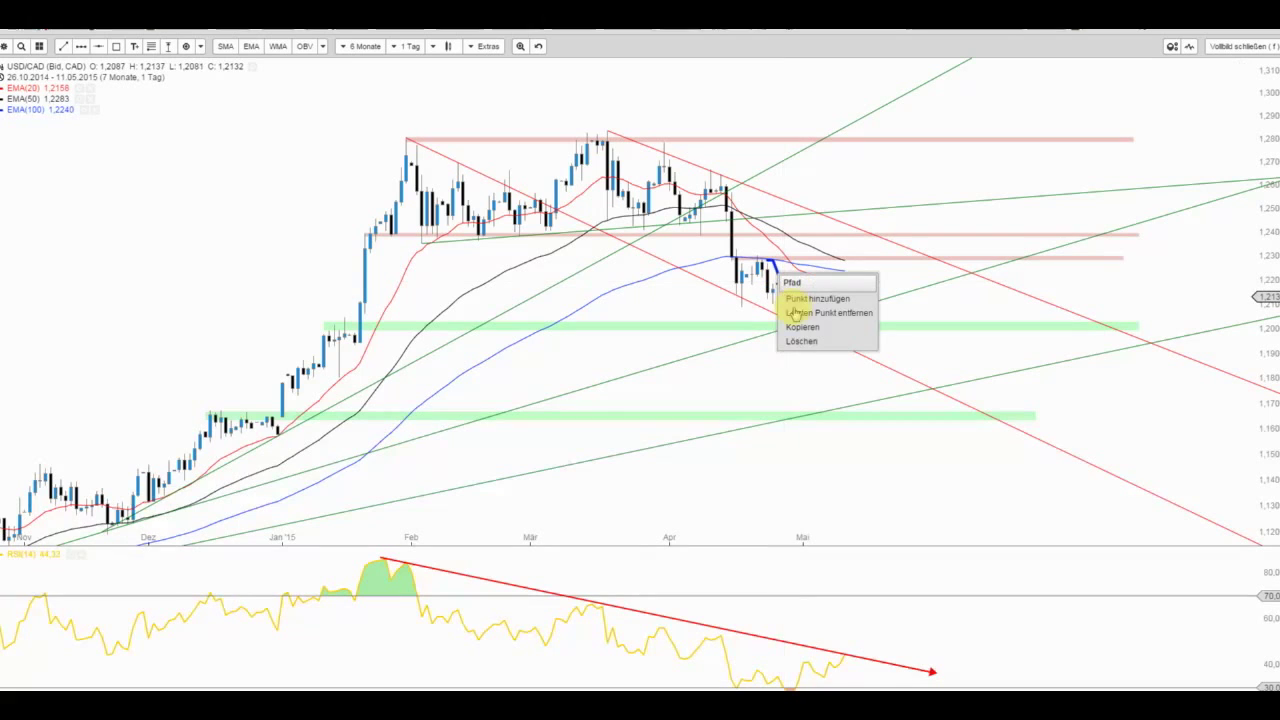
pyautogui.click(798, 340)
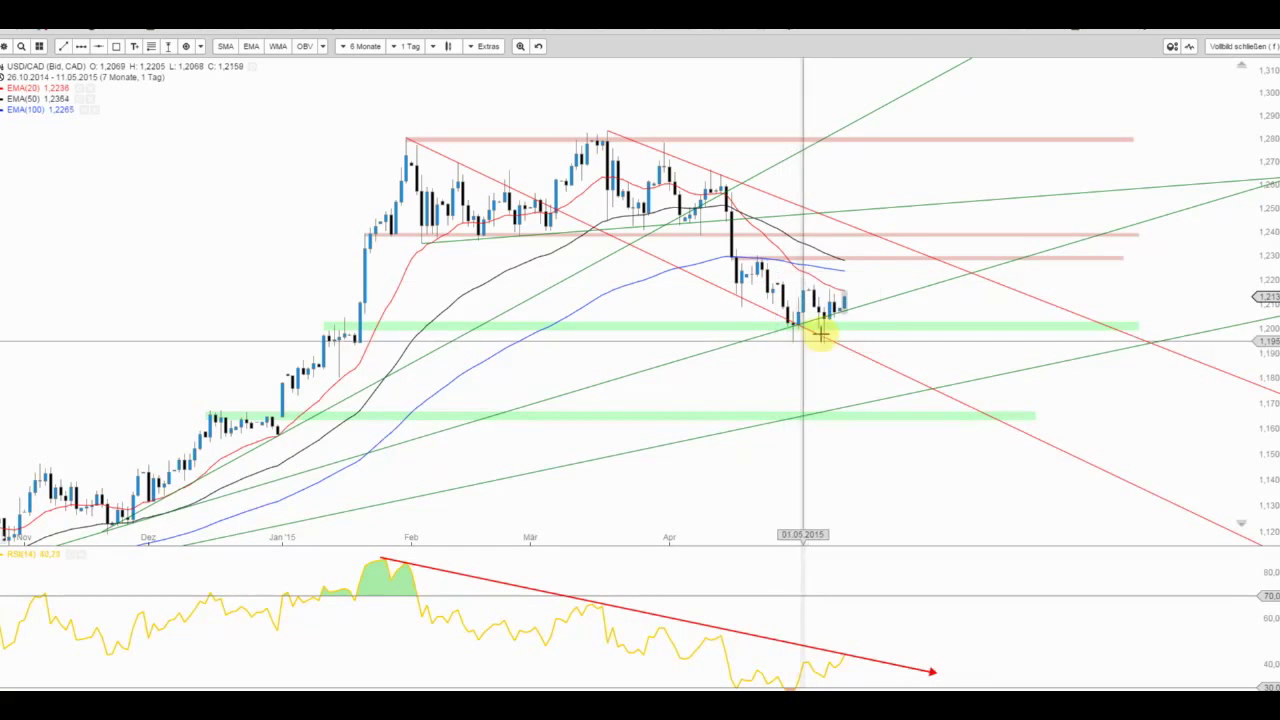
pyautogui.click(873, 326)
pyautogui.moveTo(855, 325); pyautogui.dragTo(851, 336)
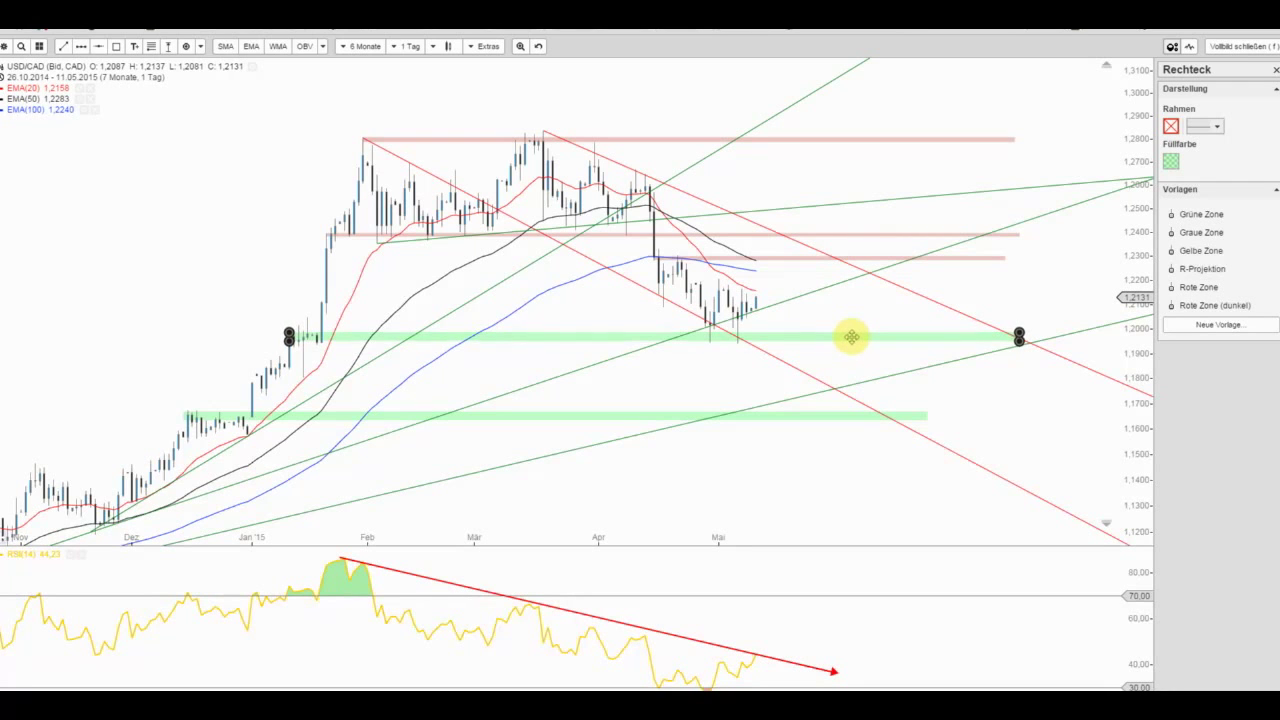
# Step: Zoom the daily chart to 4–6 months, stretch the price axis and deselect the green trendline
pyautogui.scroll(3, 750, 343)
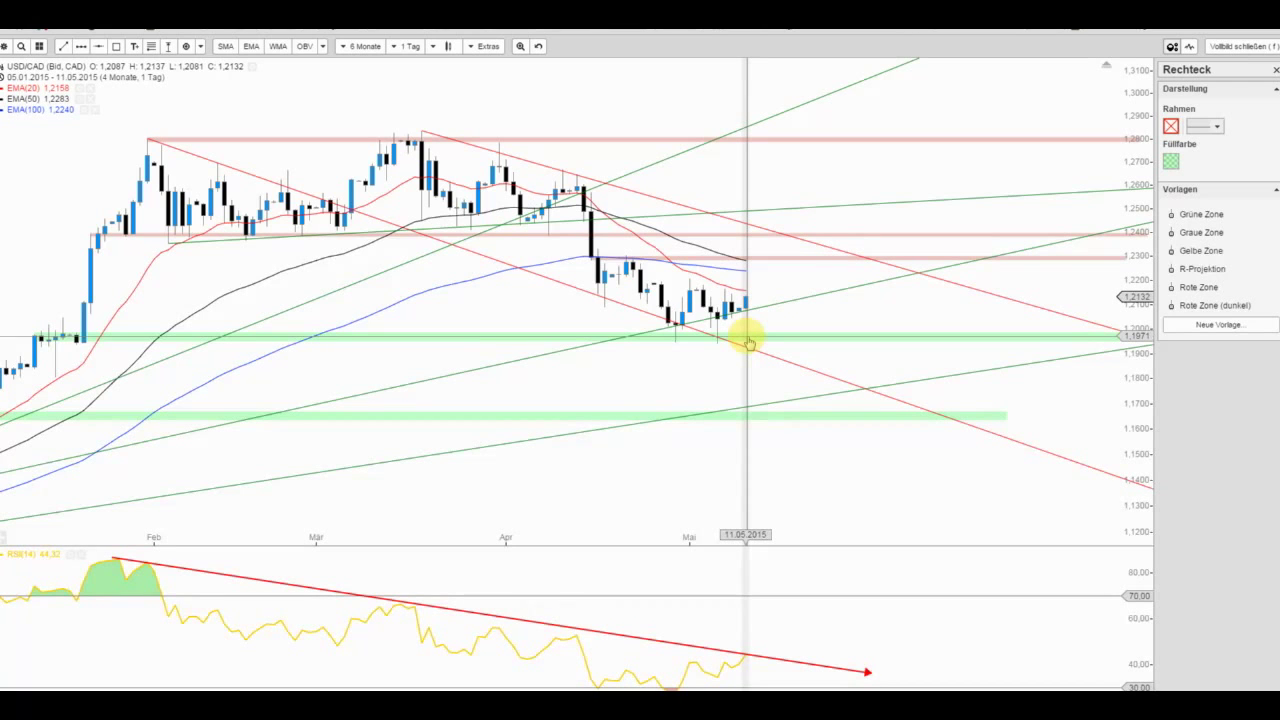
pyautogui.scroll(-1, 748, 342)
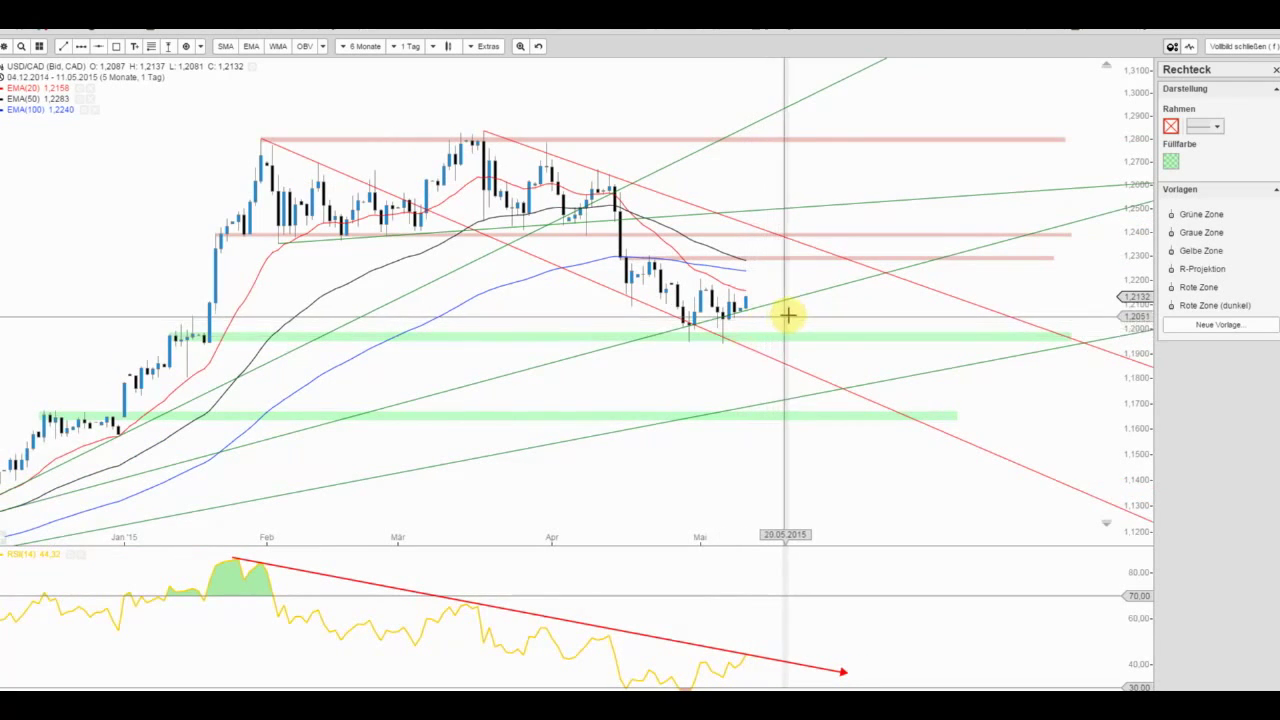
pyautogui.scroll(-1, 820, 316)
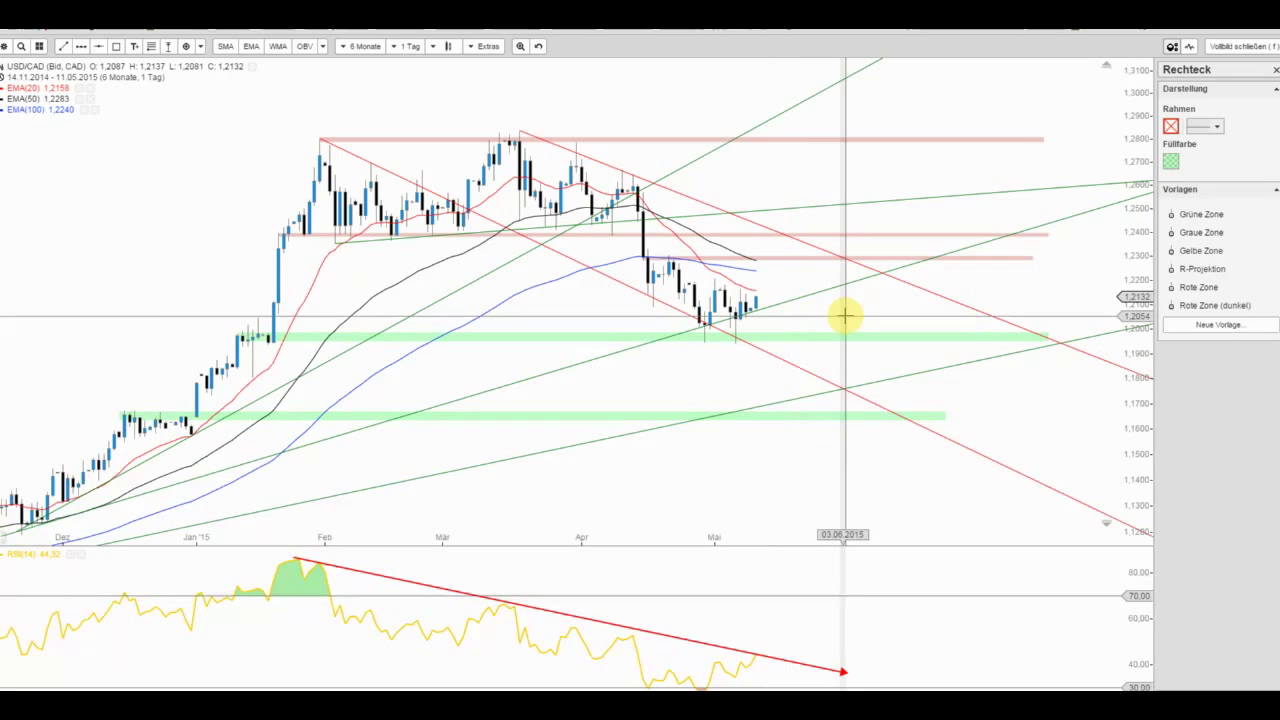
pyautogui.scroll(2, 845, 316)
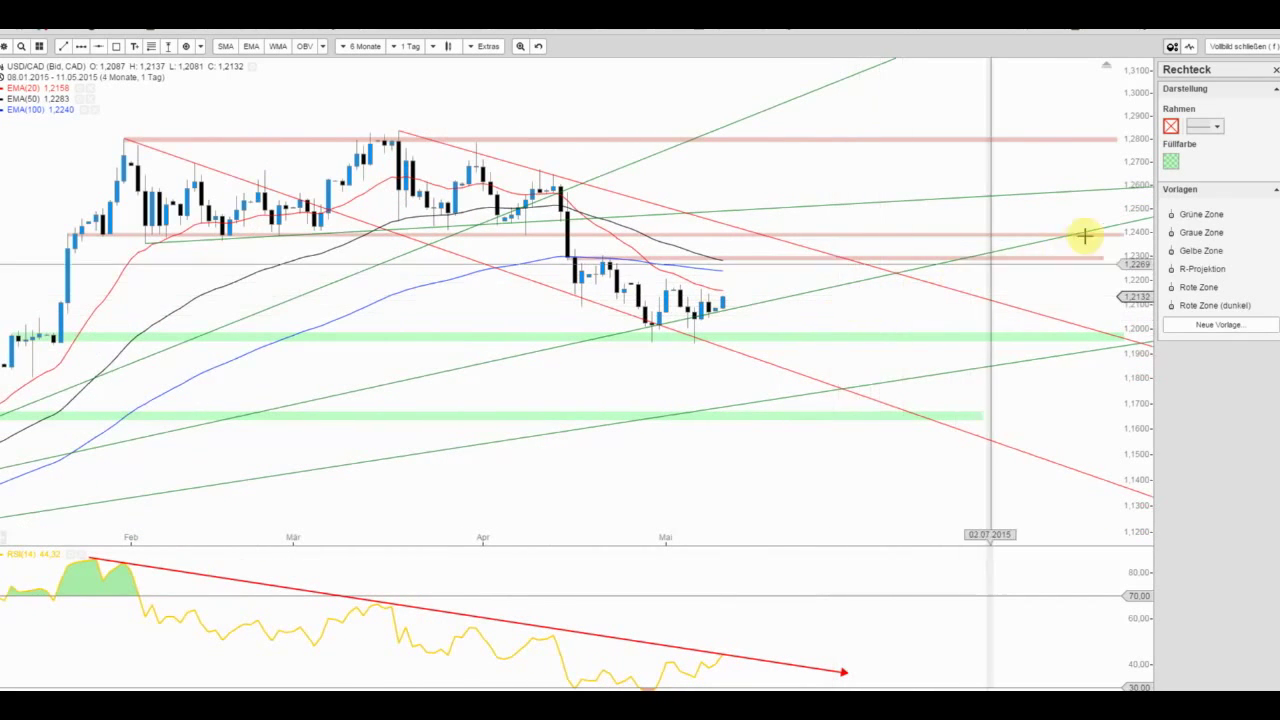
pyautogui.moveTo(1137, 168); pyautogui.dragTo(1134, 103)
pyautogui.scroll(-1, 846, 251)
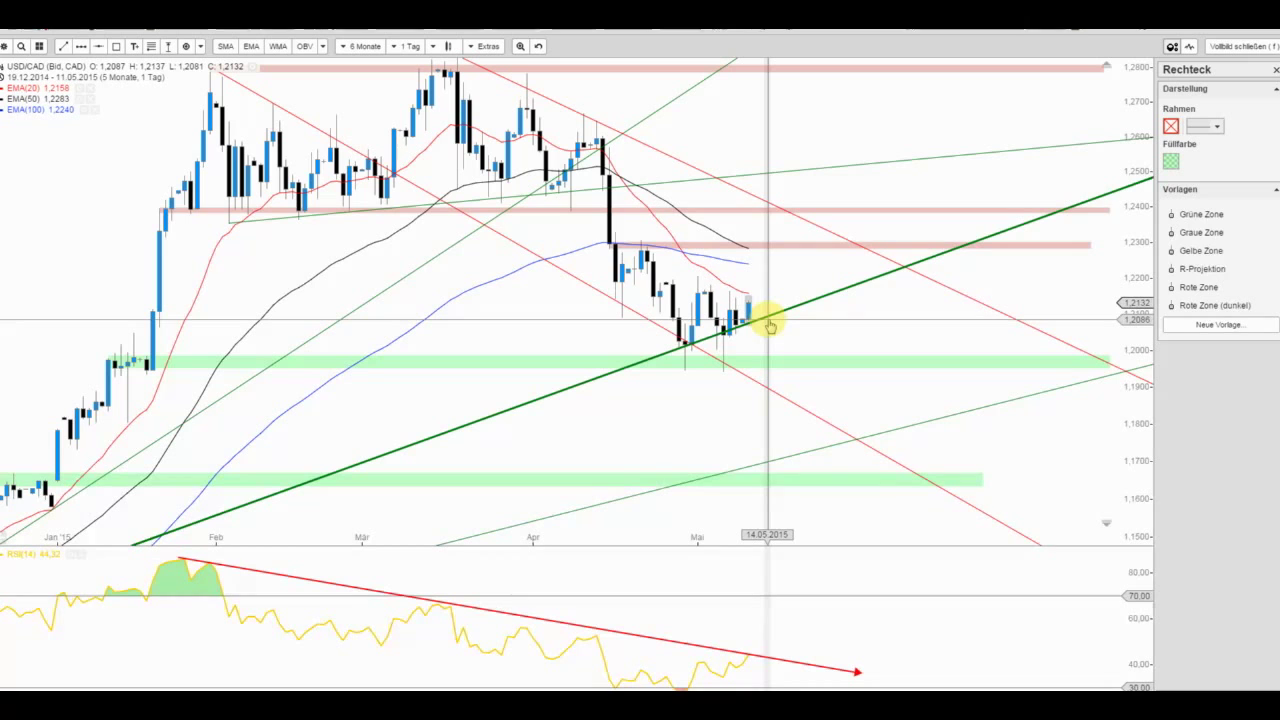
pyautogui.click(770, 322)
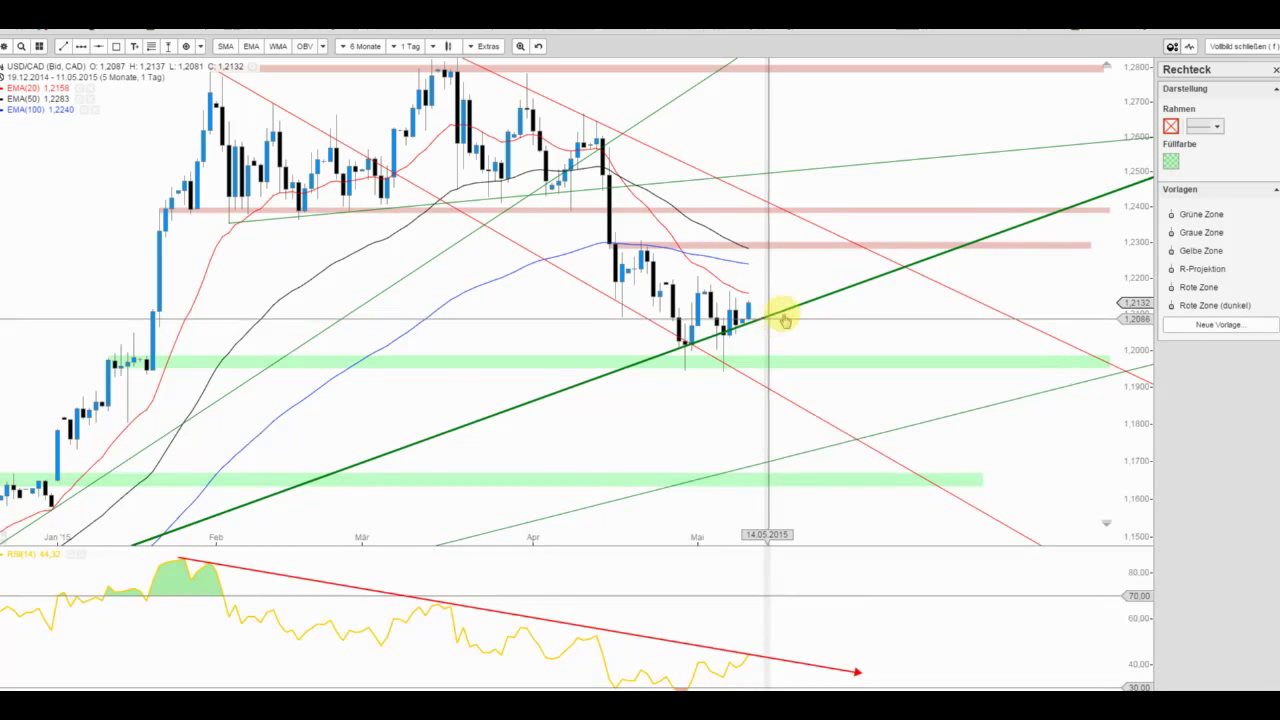
# Step: Draw a Rote Linie trendline from the late-April high to the latest daily candle
pyautogui.click(61, 47)
pyautogui.click(641, 243)
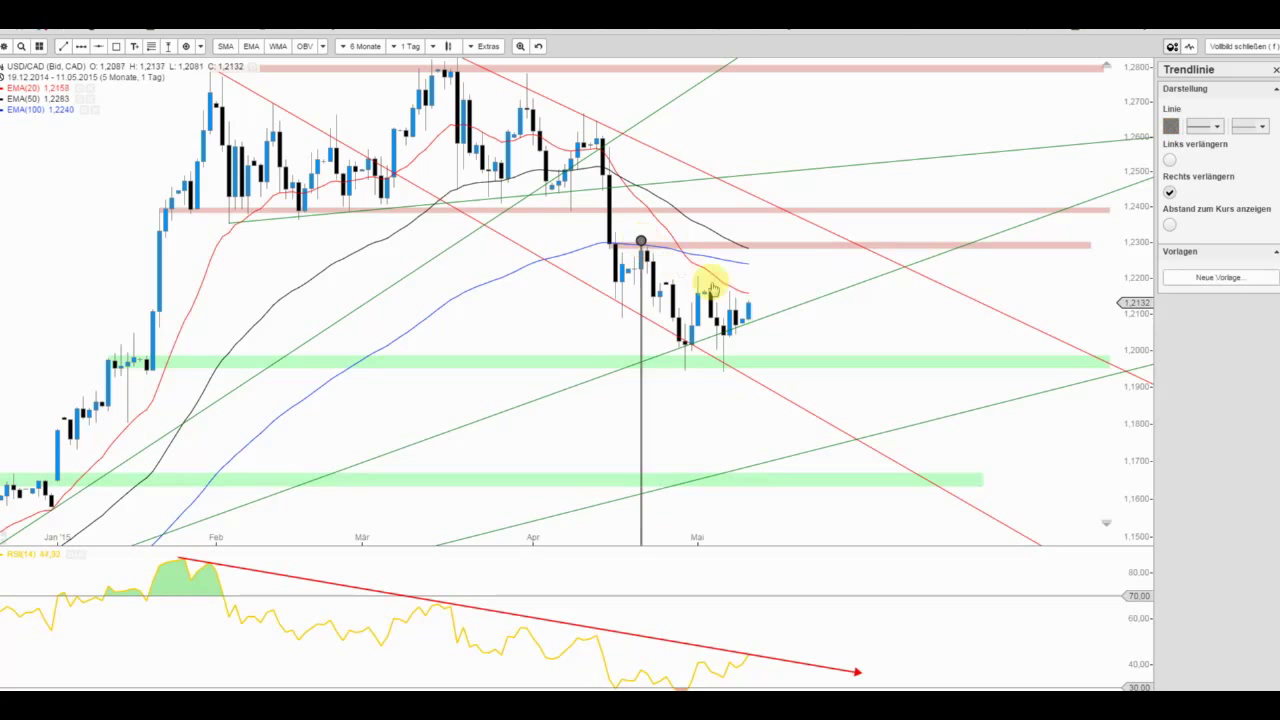
pyautogui.moveTo(763, 315); pyautogui.dragTo(765, 320)
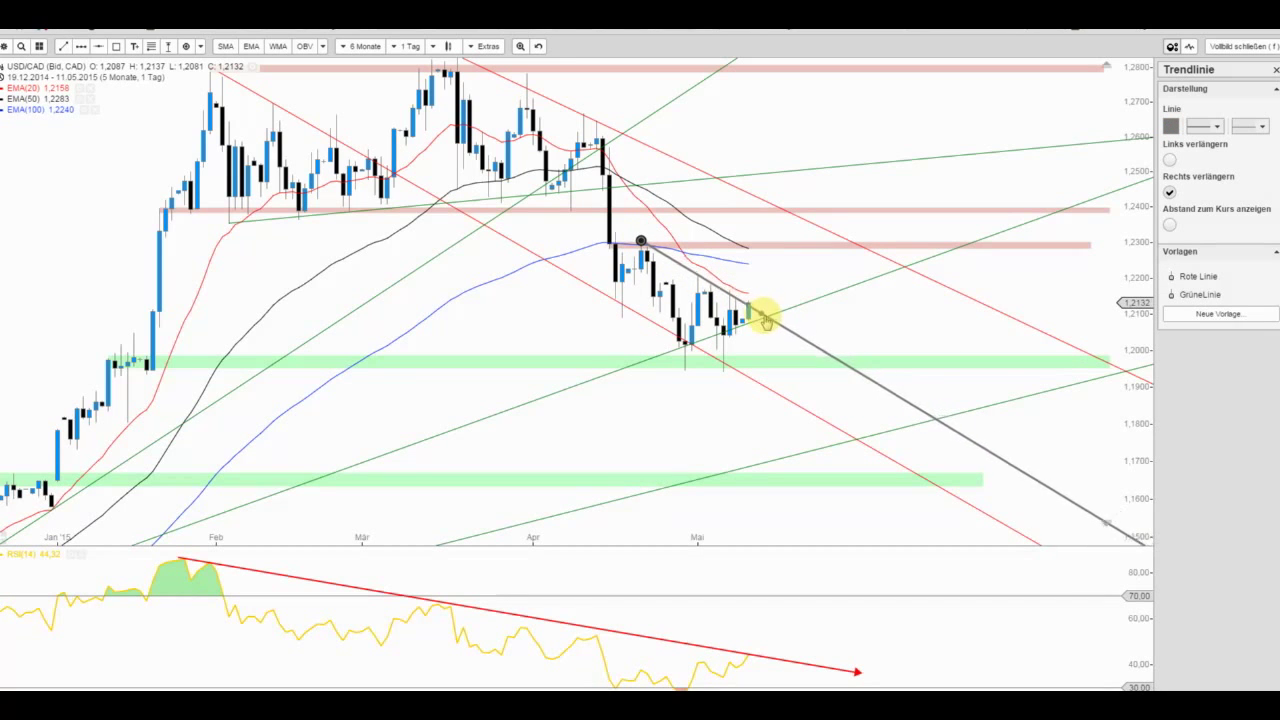
pyautogui.click(1190, 276)
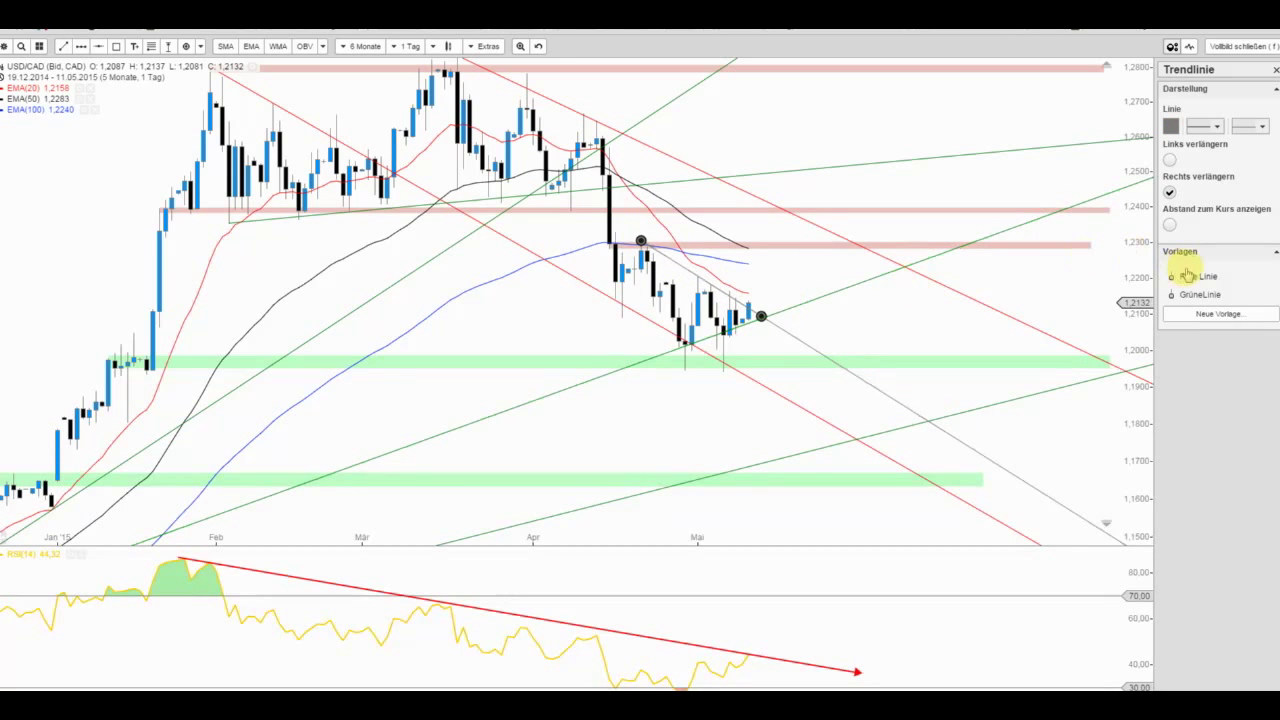
pyautogui.click(904, 310)
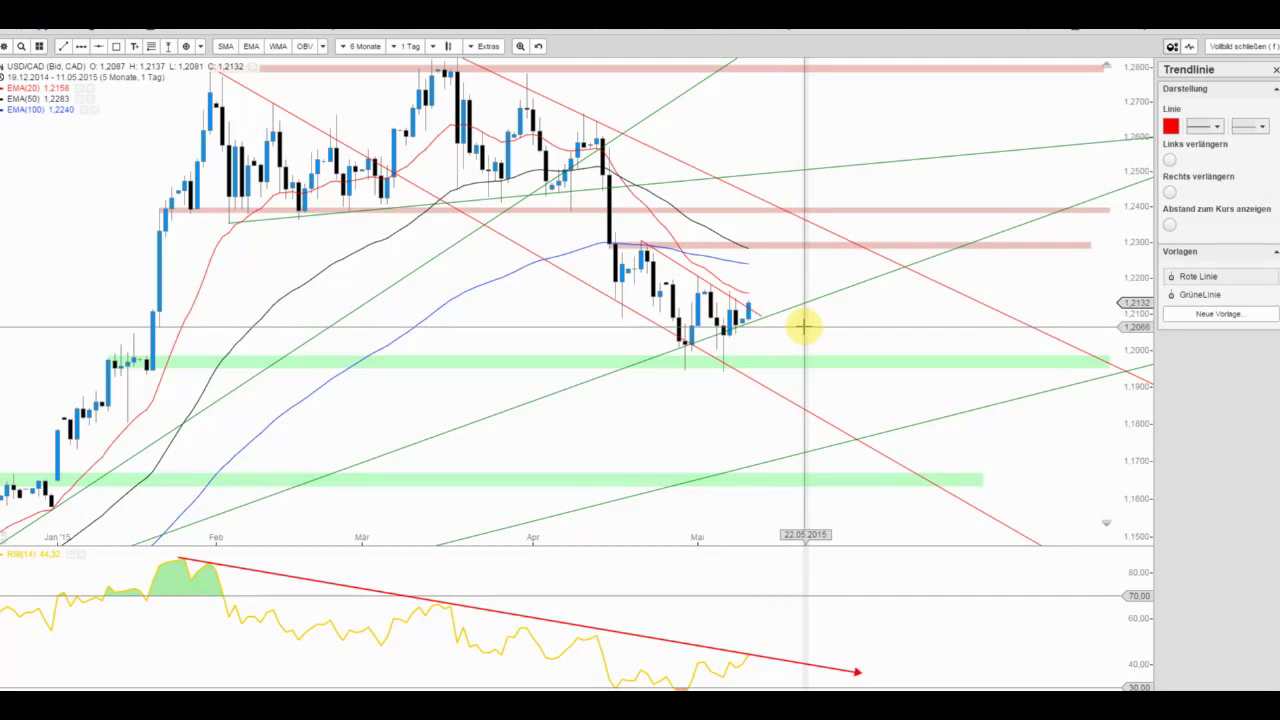
# Step: Zoom out, pan back to earlier months and restretch the price scale toward recent prices
pyautogui.scroll(-2, 785, 323)
pyautogui.scroll(-1, 786, 322)
pyautogui.scroll(-1, 785, 323)
pyautogui.moveTo(1131, 163)
pyautogui.mouseDown()
pyautogui.moveTo(1090, 335)
pyautogui.moveTo(946, 363)
pyautogui.mouseUp()
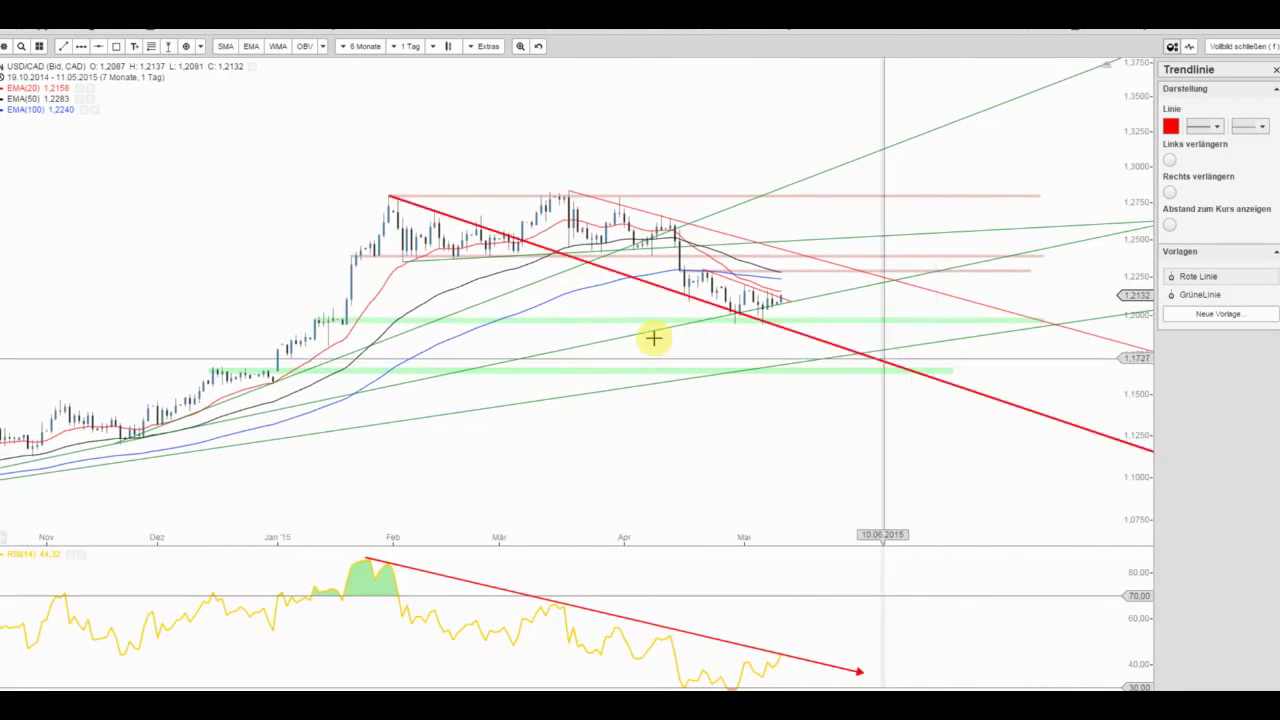
pyautogui.moveTo(600, 347); pyautogui.dragTo(818, 318)
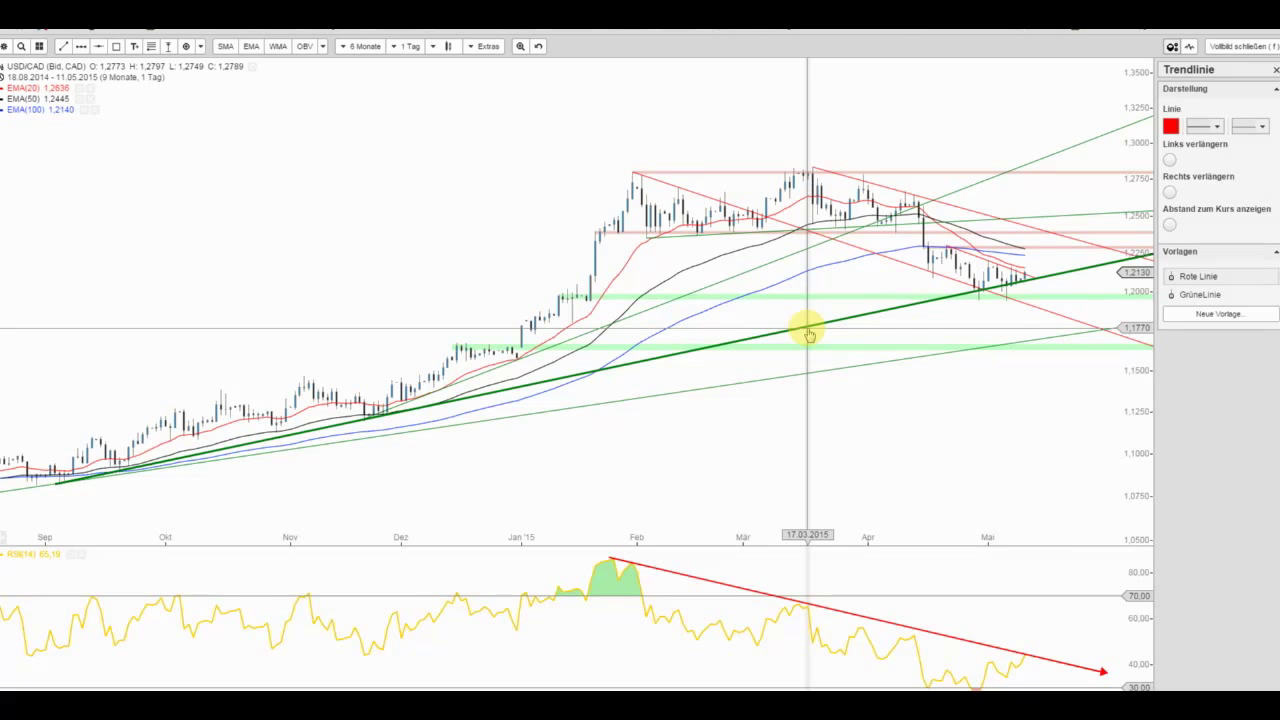
pyautogui.scroll(3, 934, 343)
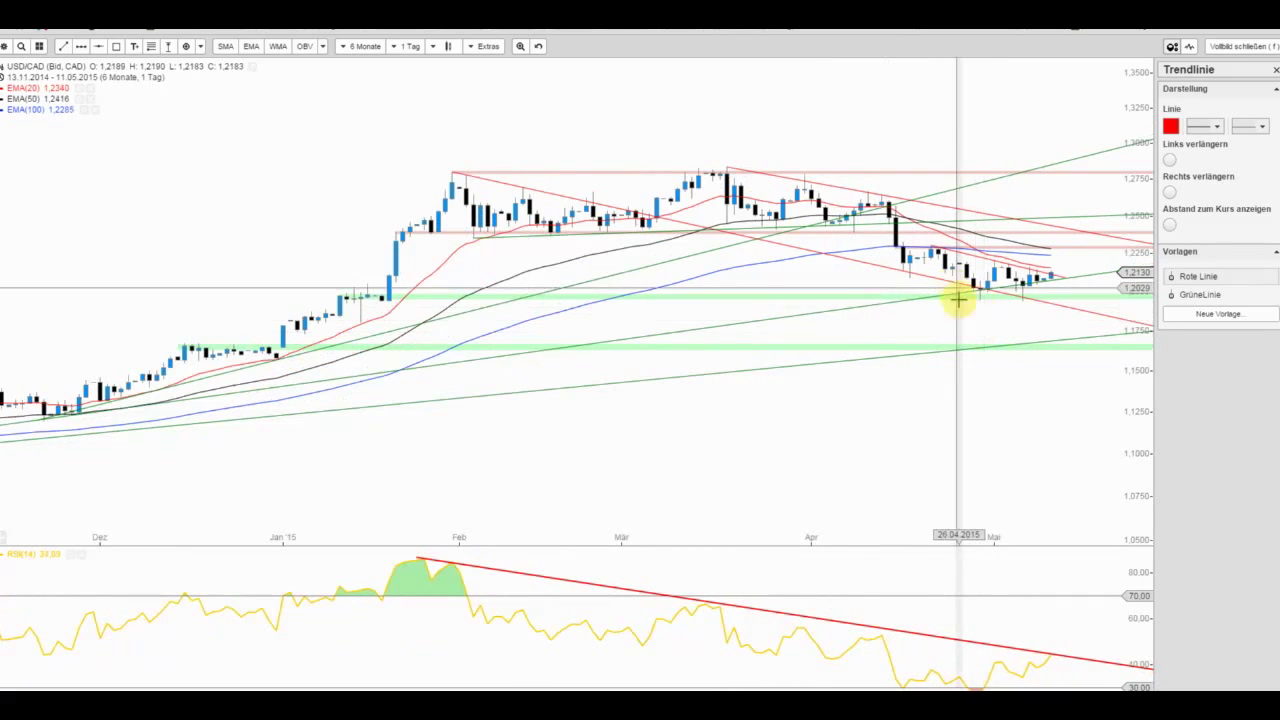
pyautogui.moveTo(1134, 223); pyautogui.dragTo(1106, 63)
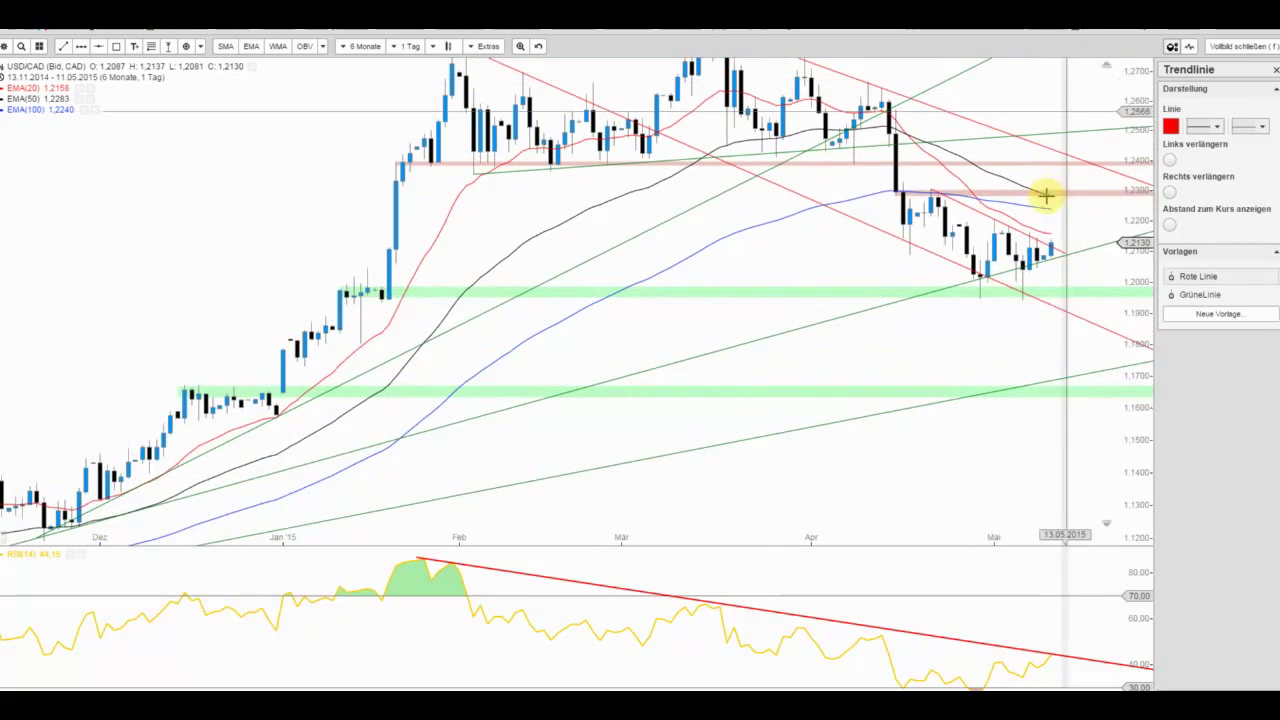
pyautogui.moveTo(1049, 191); pyautogui.dragTo(847, 222)
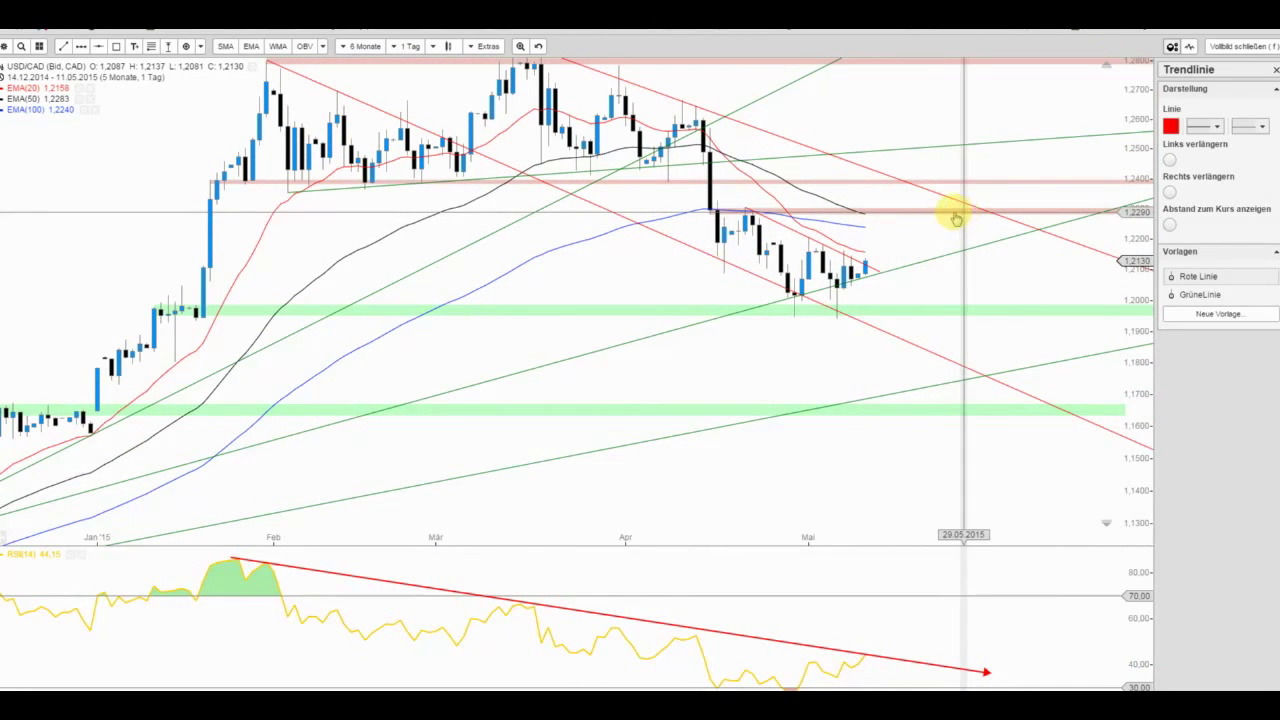
pyautogui.scroll(-1, 960, 214)
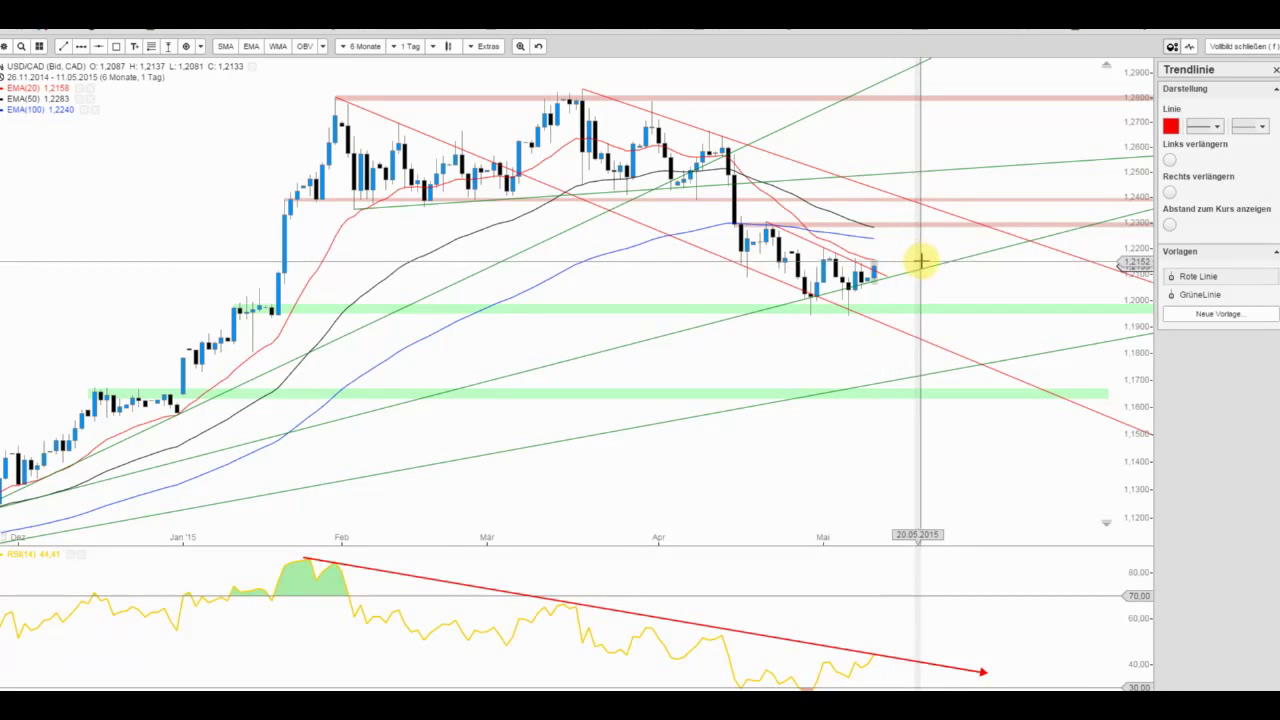
# Step: Leave the daily full-screen view and show the hourly chart full screen
pyautogui.click(1223, 46)
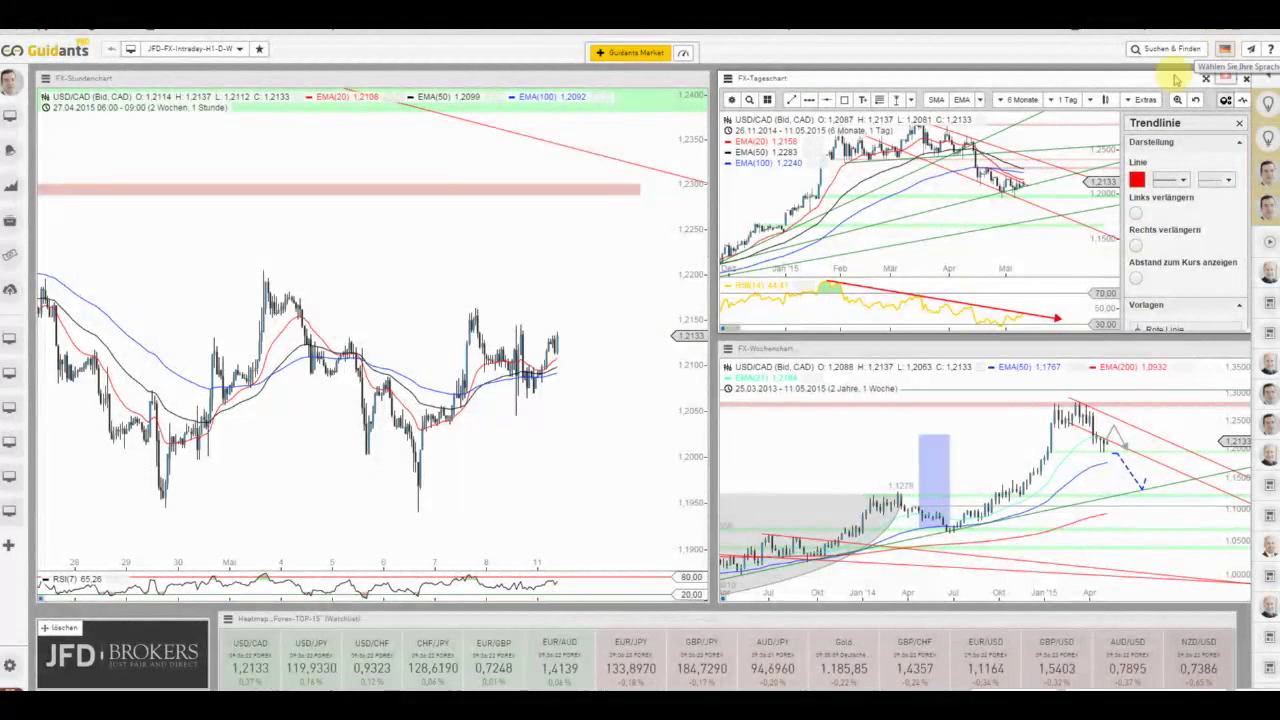
pyautogui.click(549, 322)
pyautogui.scroll(3, 549, 322)
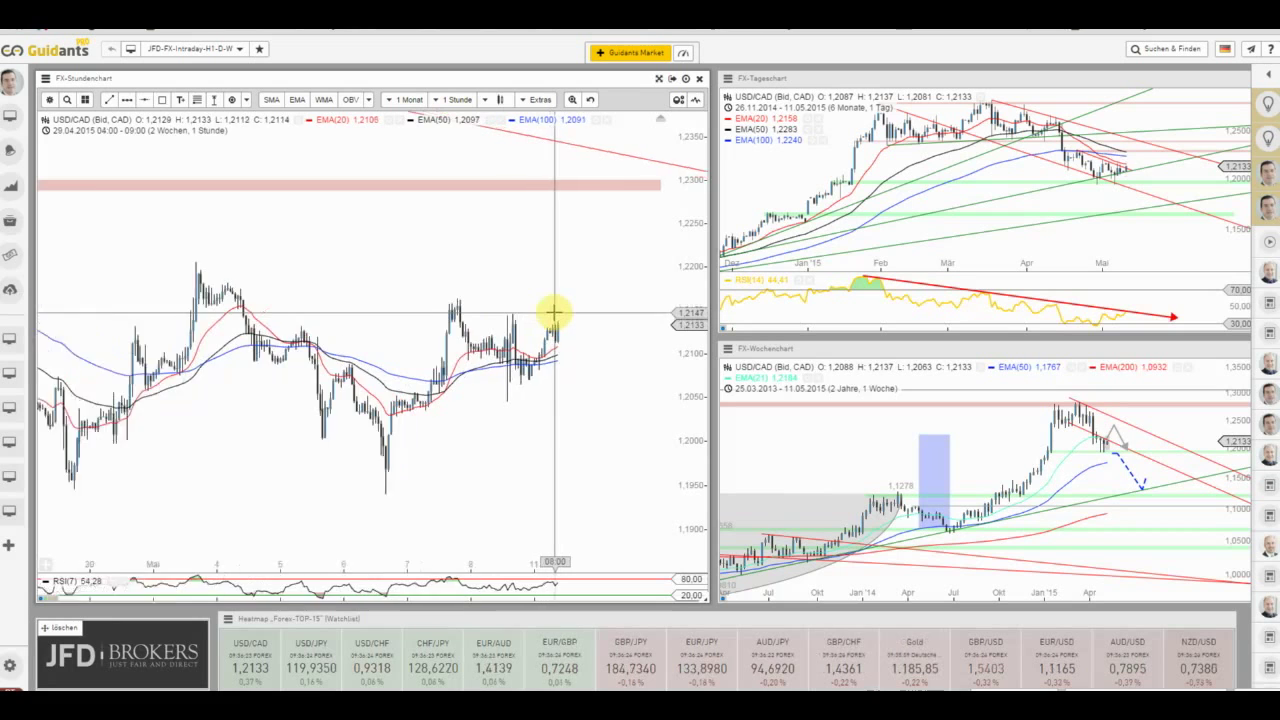
pyautogui.click(670, 78)
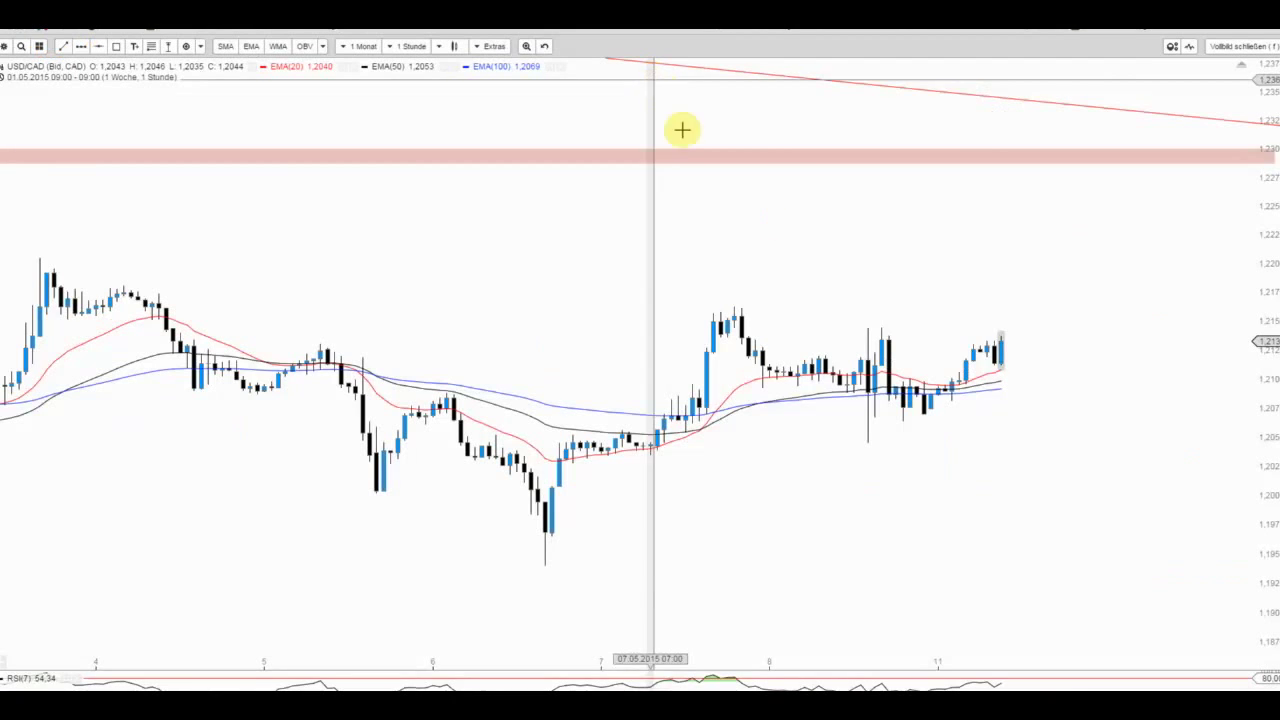
# Step: Zoom through the hourly chart's range, then go back to the multi-chart workspace
pyautogui.scroll(-2, 986, 340)
pyautogui.scroll(-1, 986, 340)
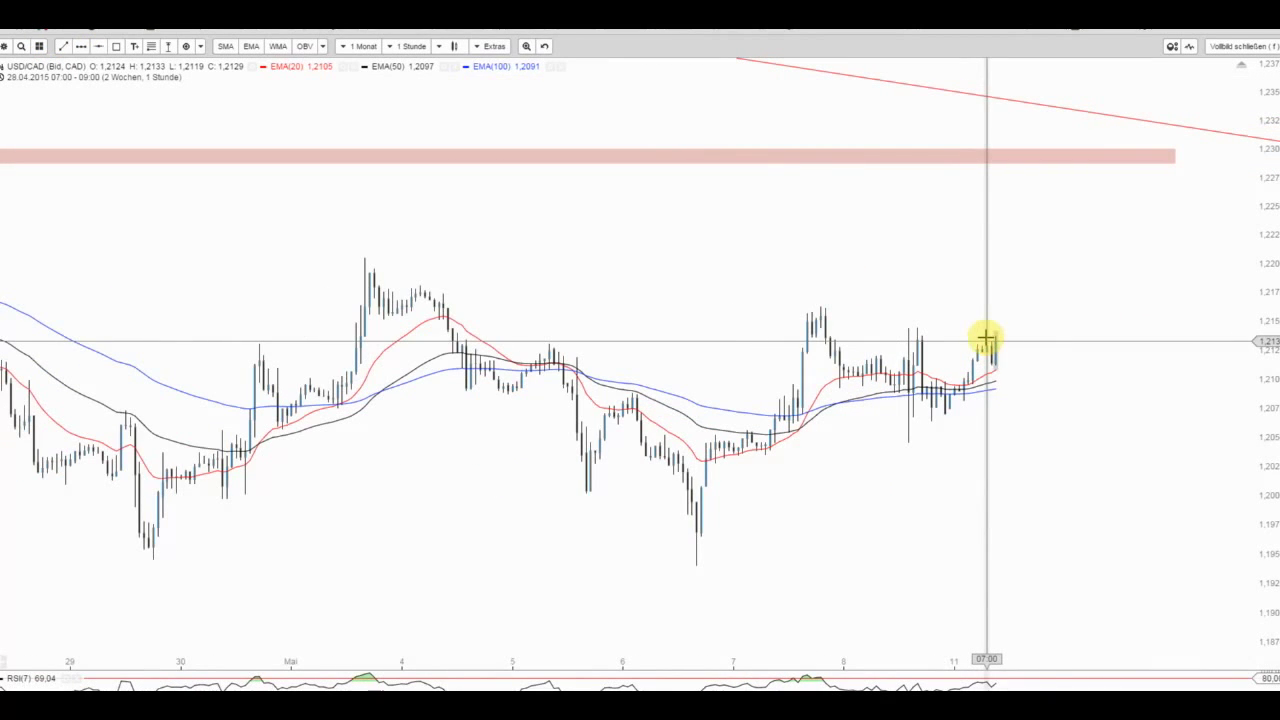
pyautogui.scroll(-1, 1066, 319)
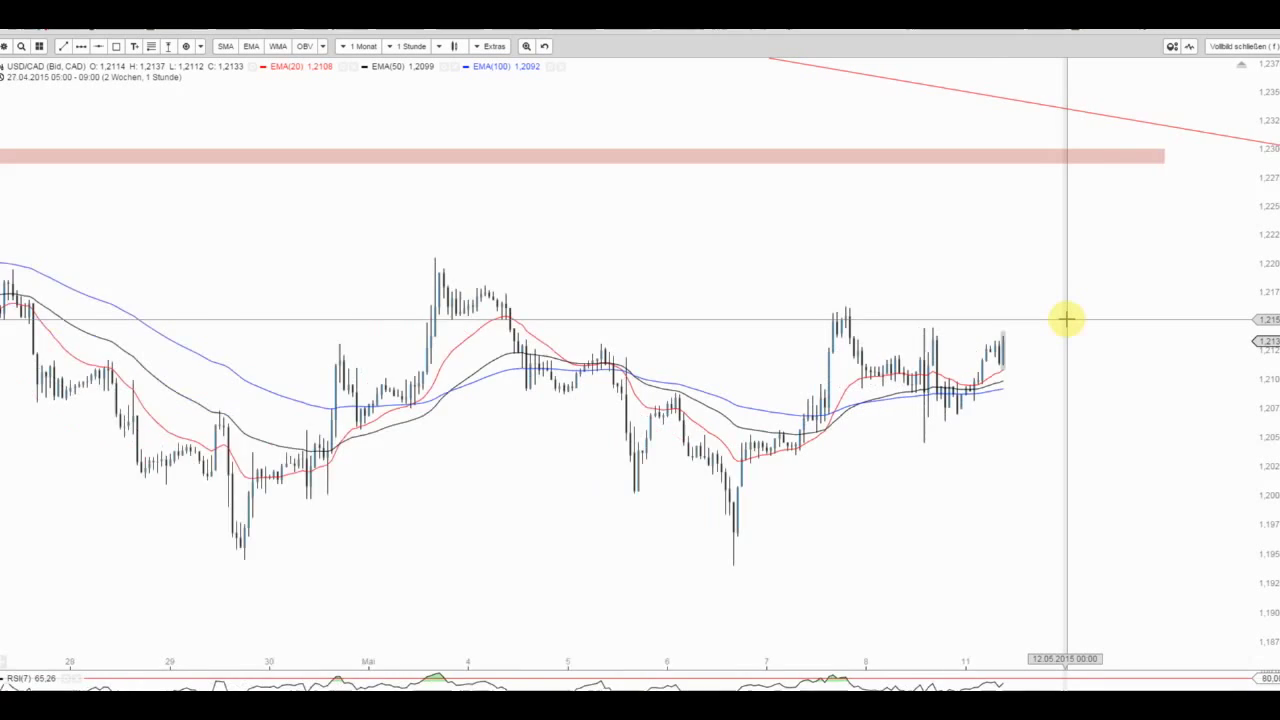
pyautogui.scroll(-1, 1066, 319)
pyautogui.scroll(-2, 1066, 319)
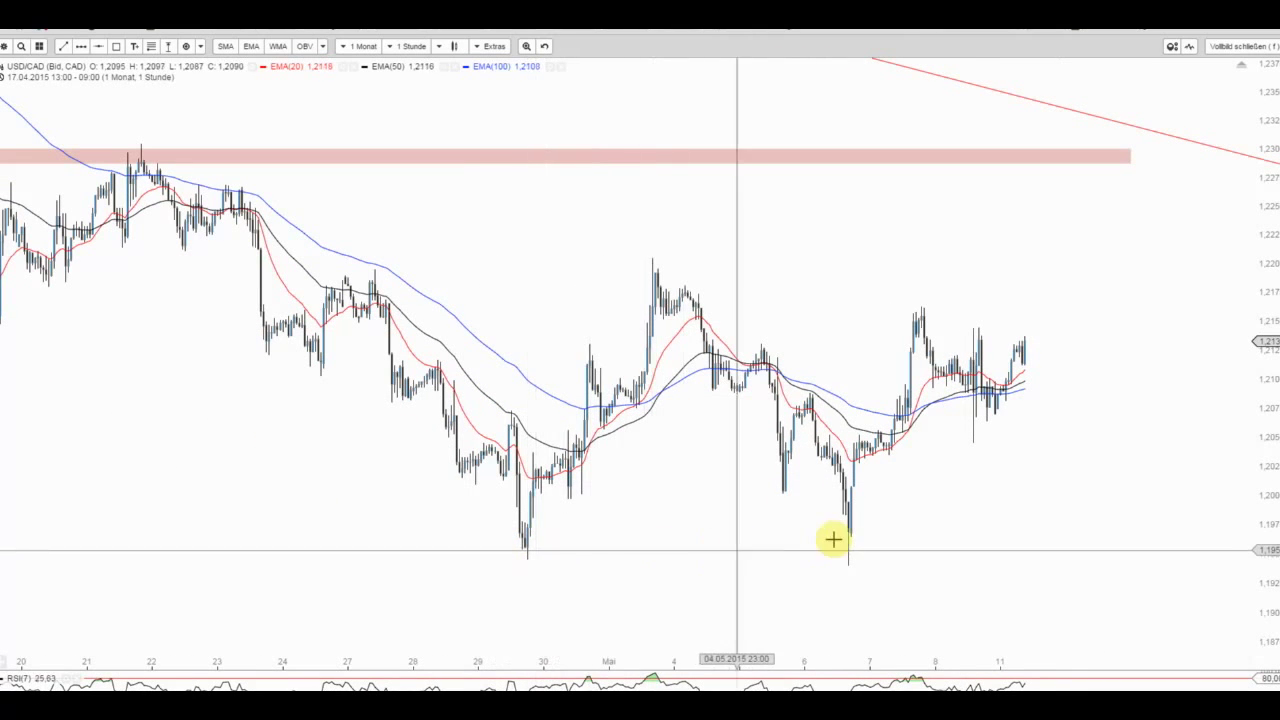
pyautogui.scroll(1, 1013, 478)
pyautogui.scroll(1, 1012, 478)
pyautogui.scroll(-1, 1010, 477)
pyautogui.scroll(-1, 1008, 477)
pyautogui.scroll(-1, 1008, 477)
pyautogui.scroll(-1, 1008, 477)
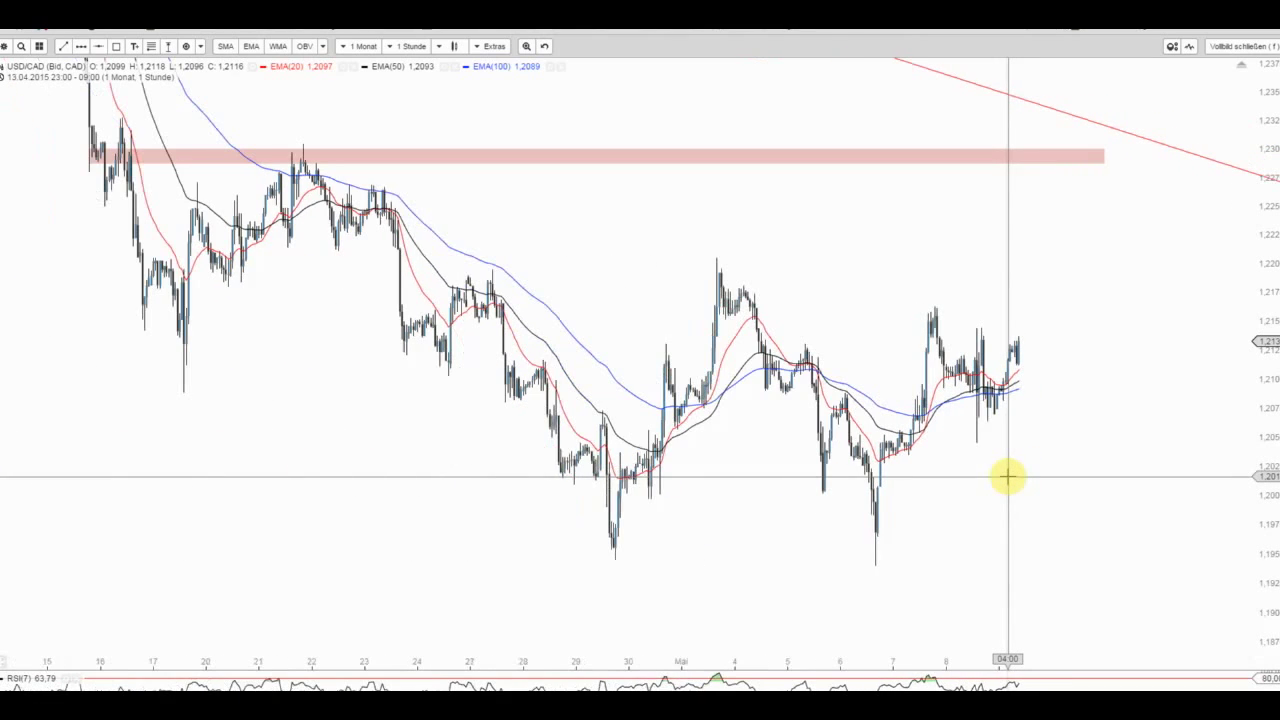
pyautogui.click(1234, 55)
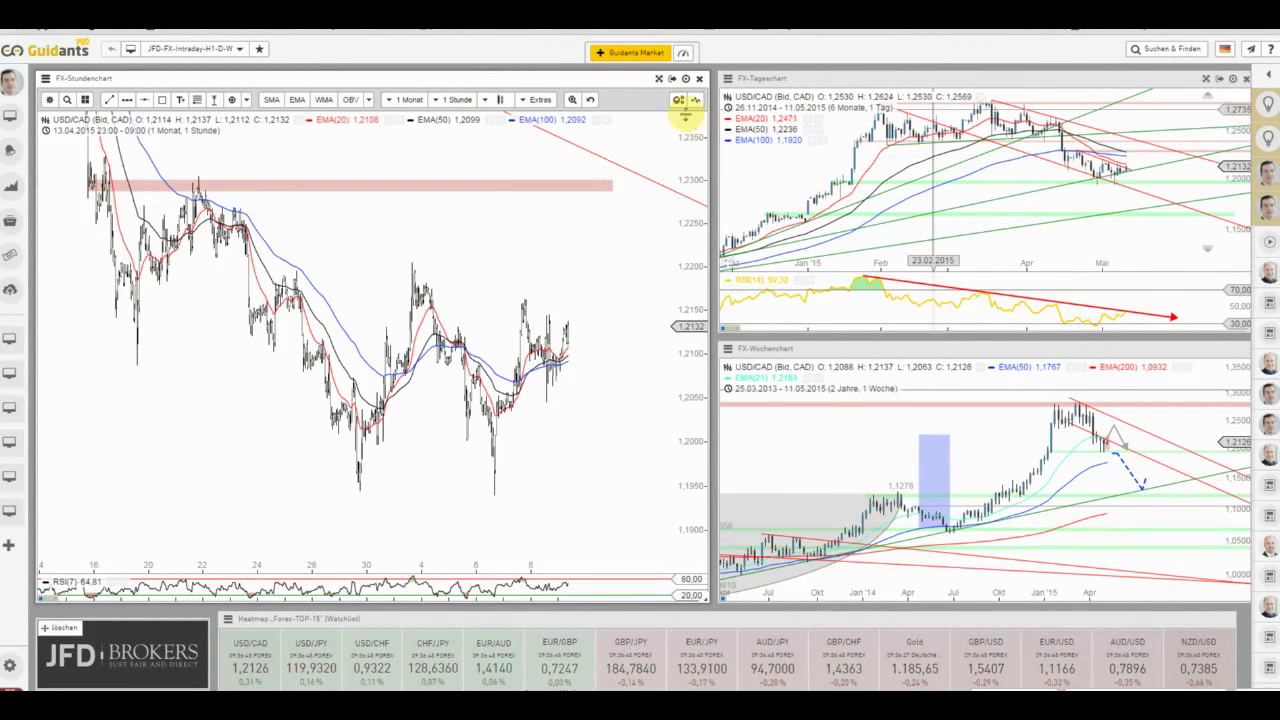
# Step: In full-screen hourly view, draw a Rote Linie trendline from the 22 April peak to the 8 May high
pyautogui.click(657, 79)
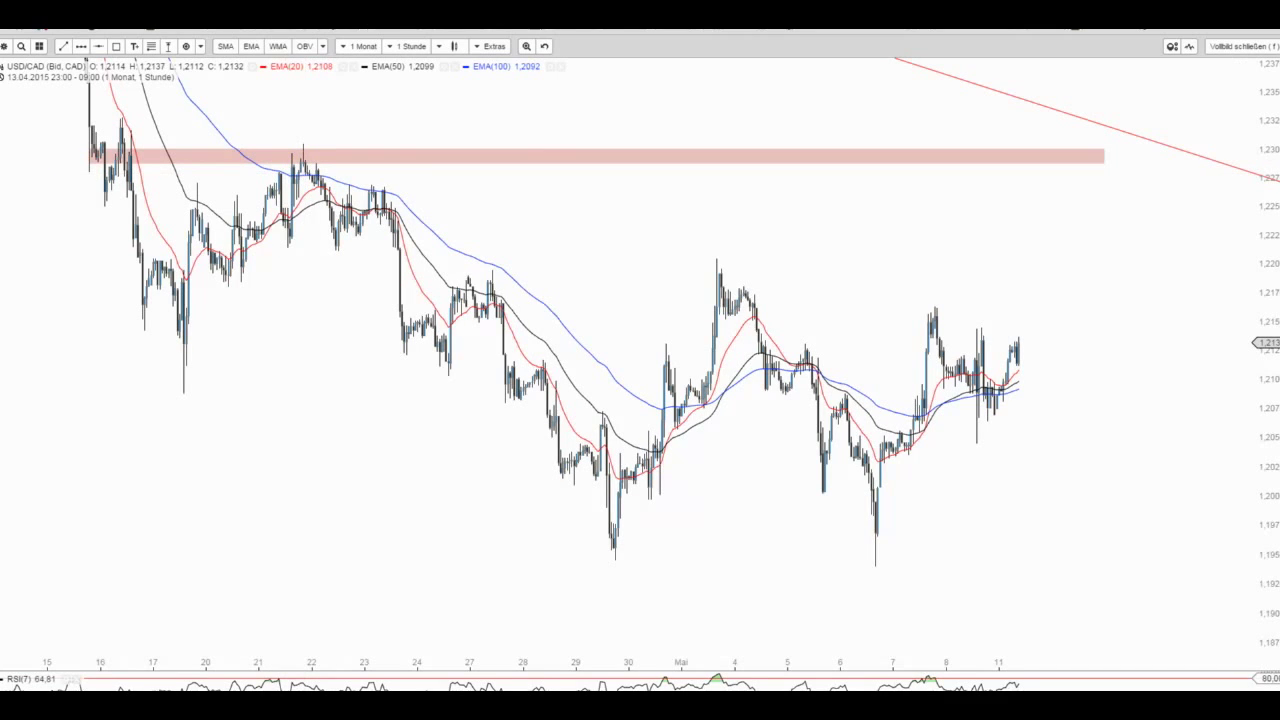
pyautogui.click(63, 50)
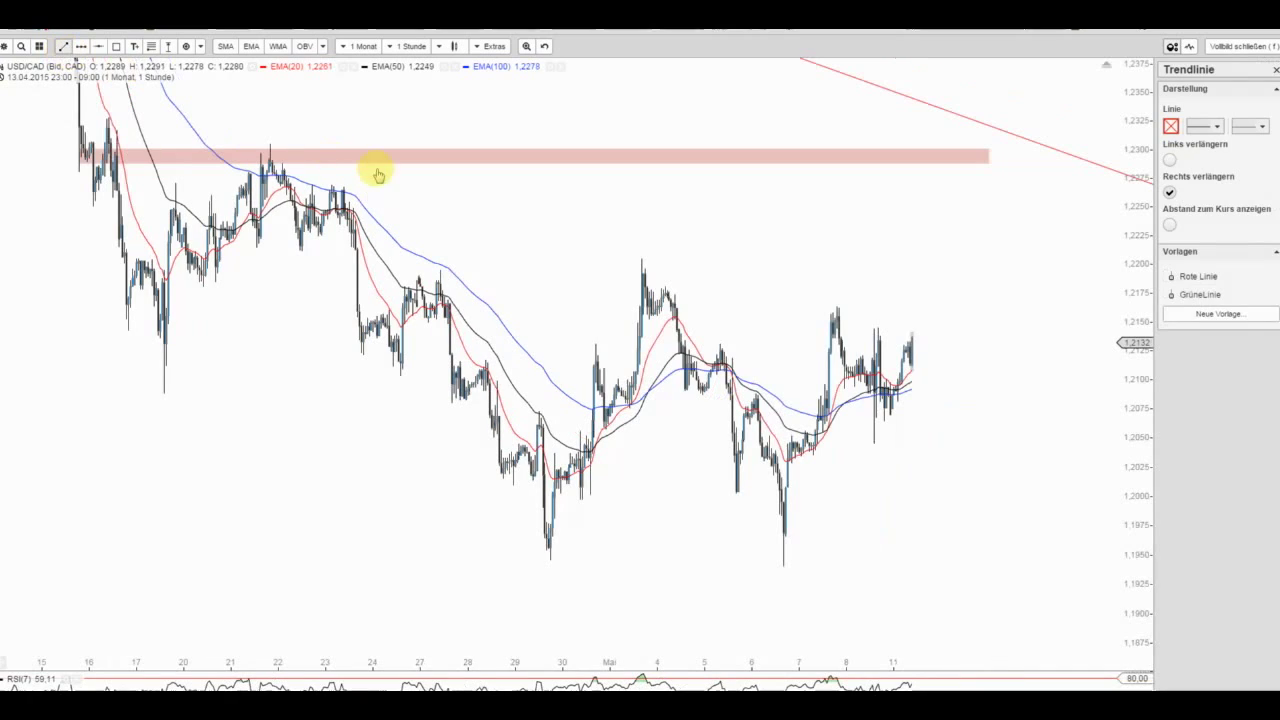
pyautogui.click(269, 145)
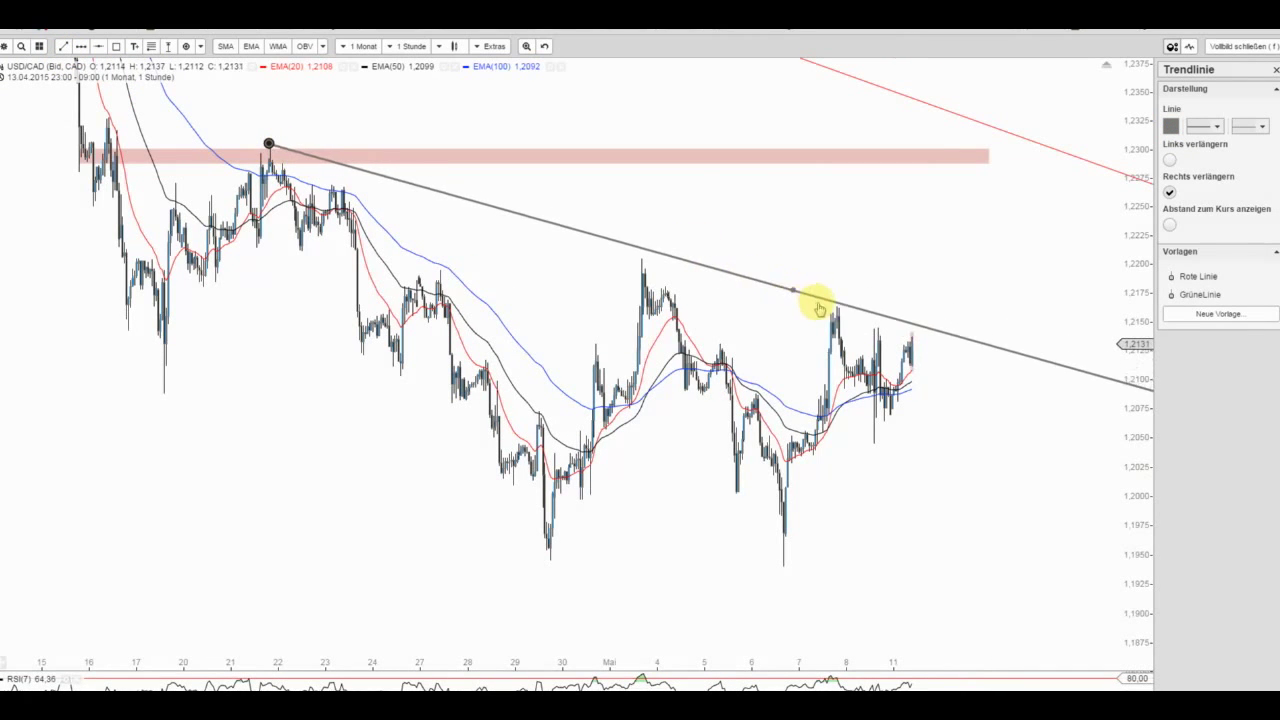
pyautogui.click(855, 328)
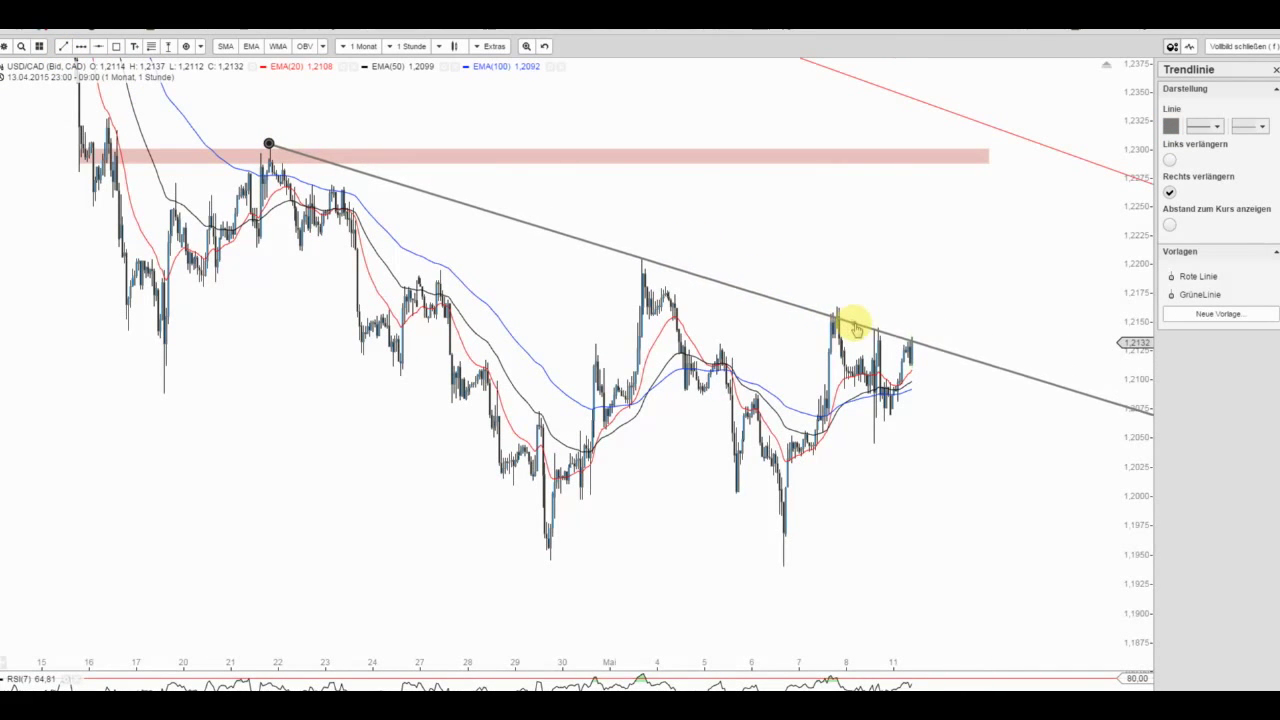
pyautogui.click(1197, 279)
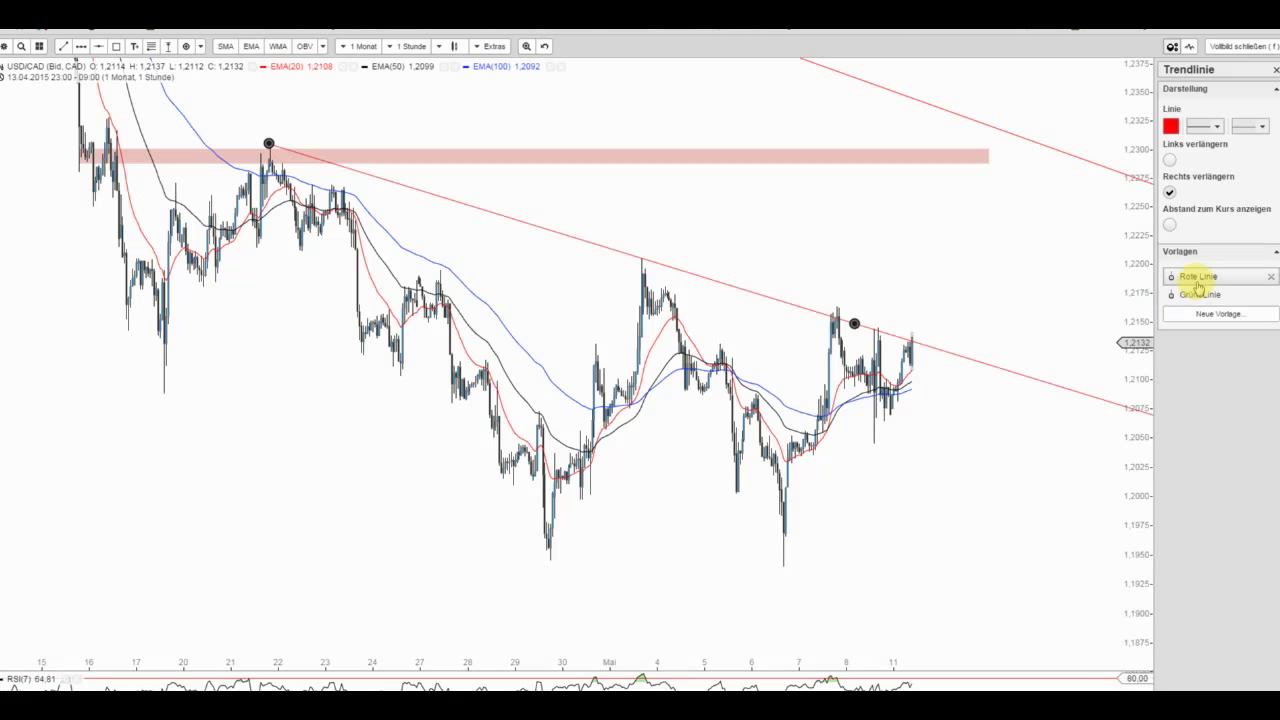
pyautogui.click(1001, 323)
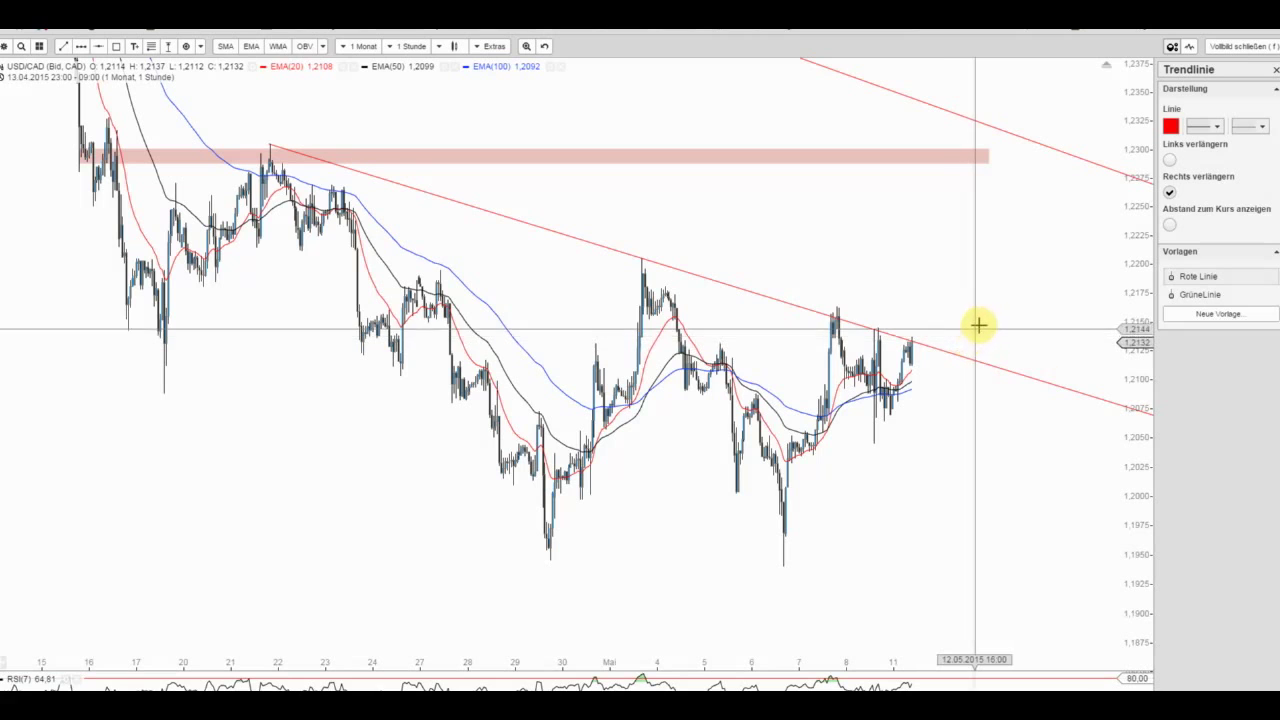
# Step: Copy the upper red zone down to about 1.2185 and extend both red zones to the right edge
pyautogui.rightClick(621, 163)
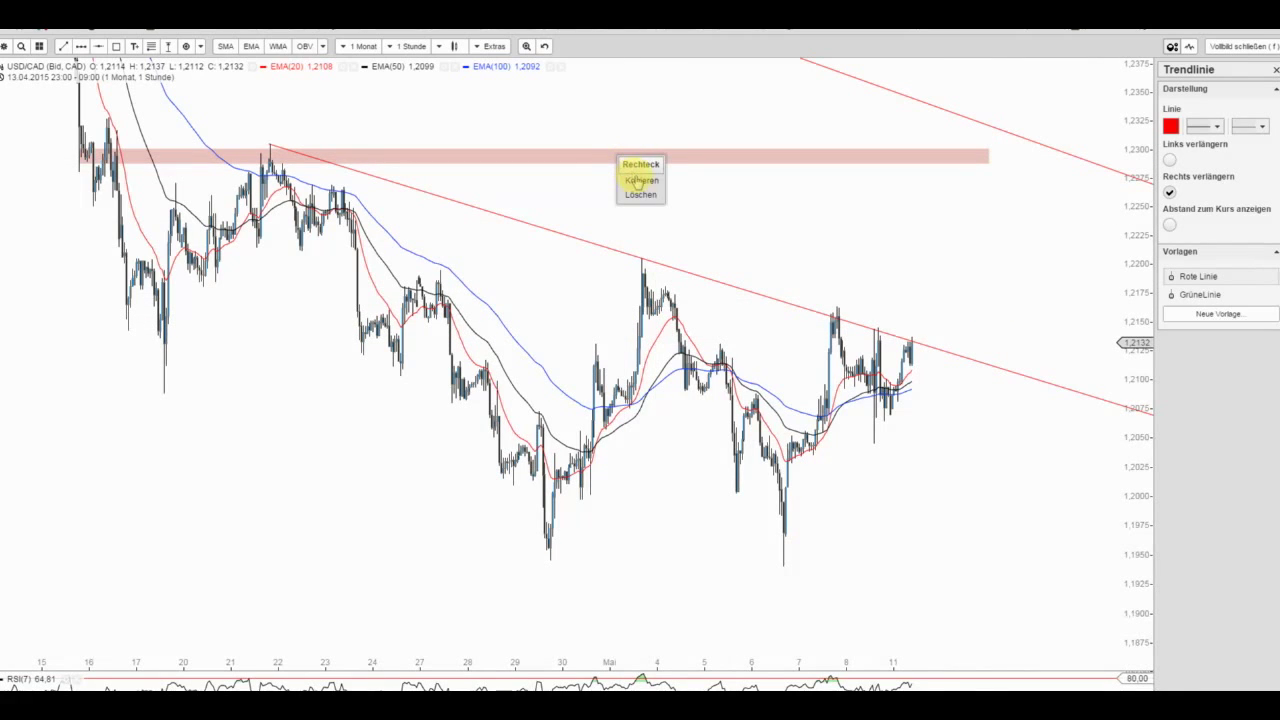
pyautogui.moveTo(663, 251); pyautogui.dragTo(726, 289)
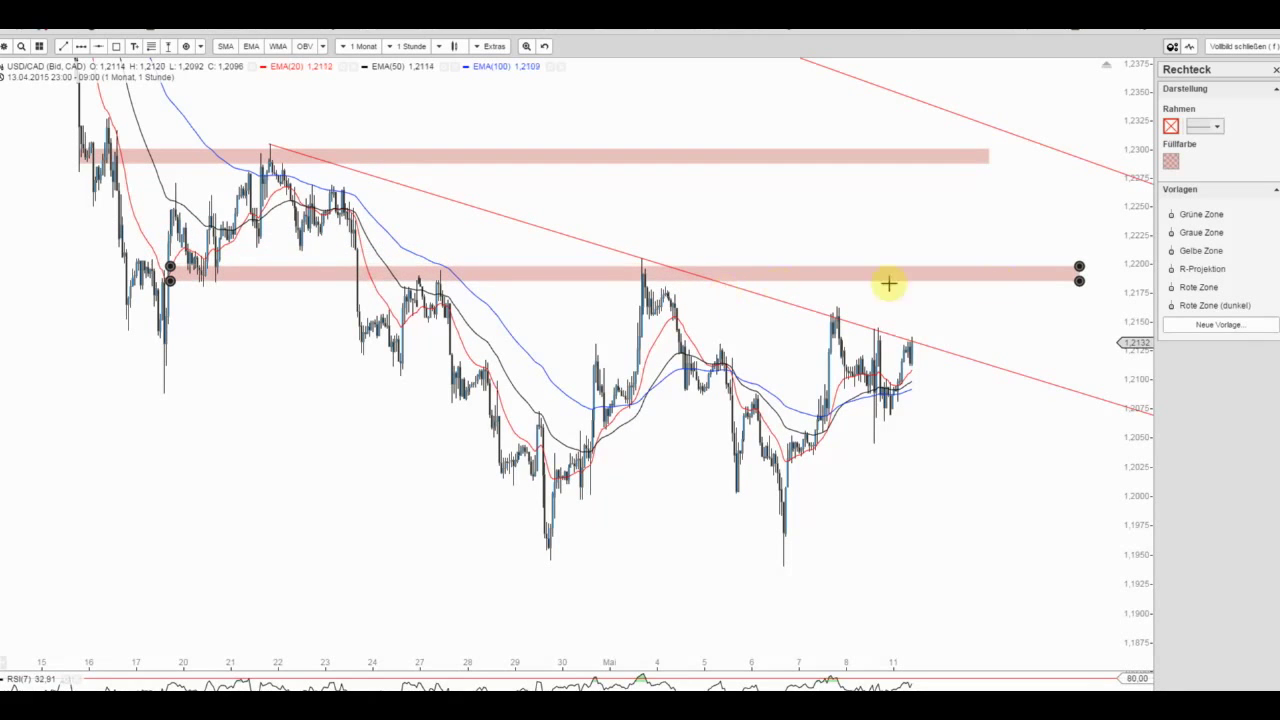
pyautogui.moveTo(1084, 289); pyautogui.dragTo(1151, 279)
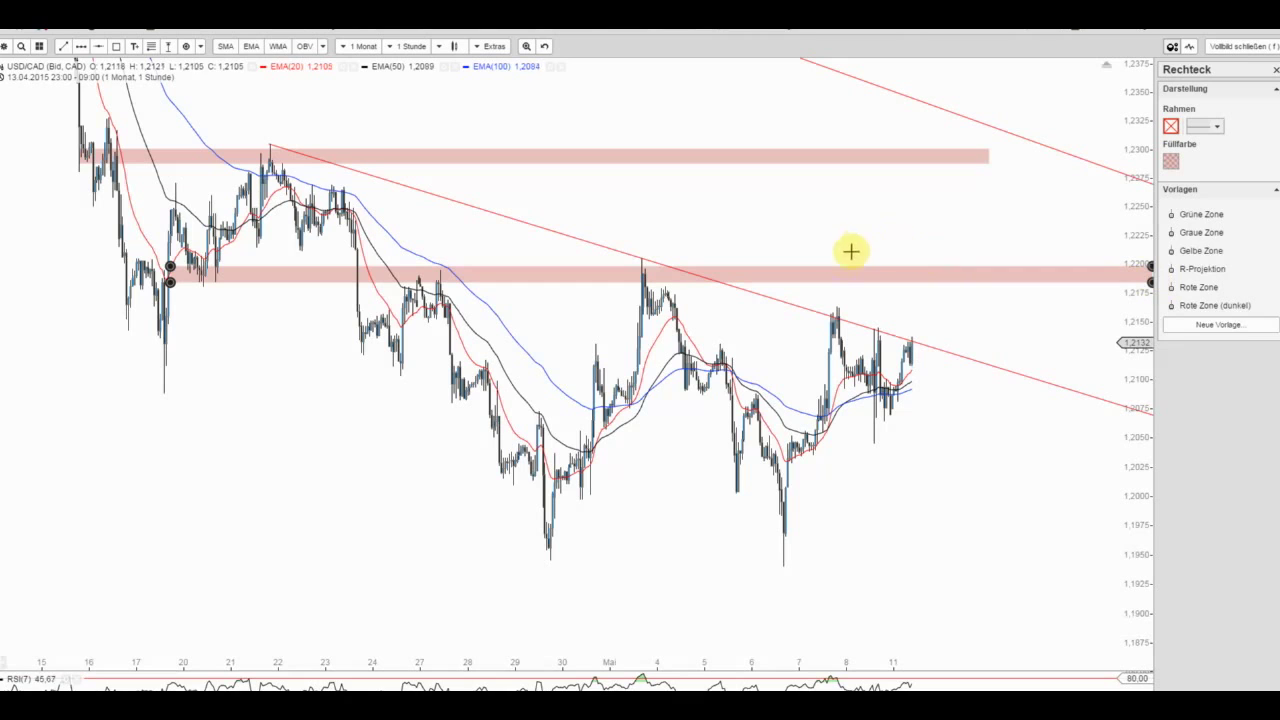
pyautogui.click(834, 284)
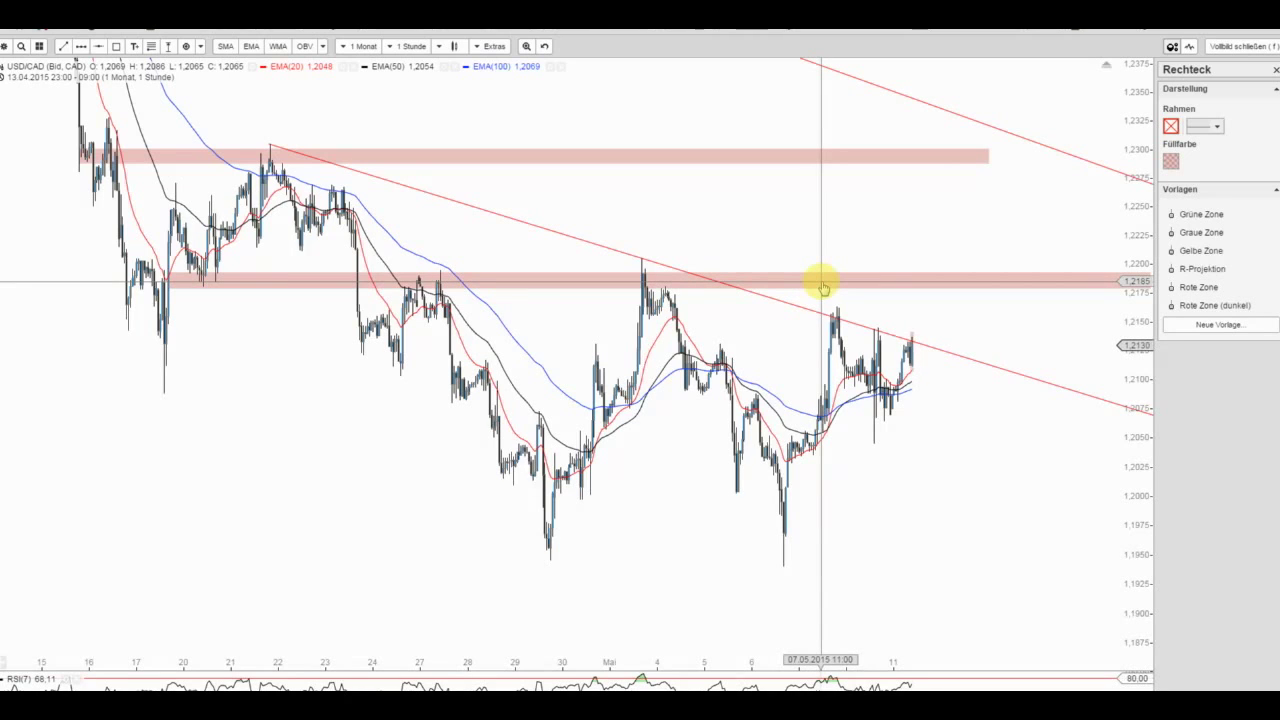
pyautogui.click(937, 157)
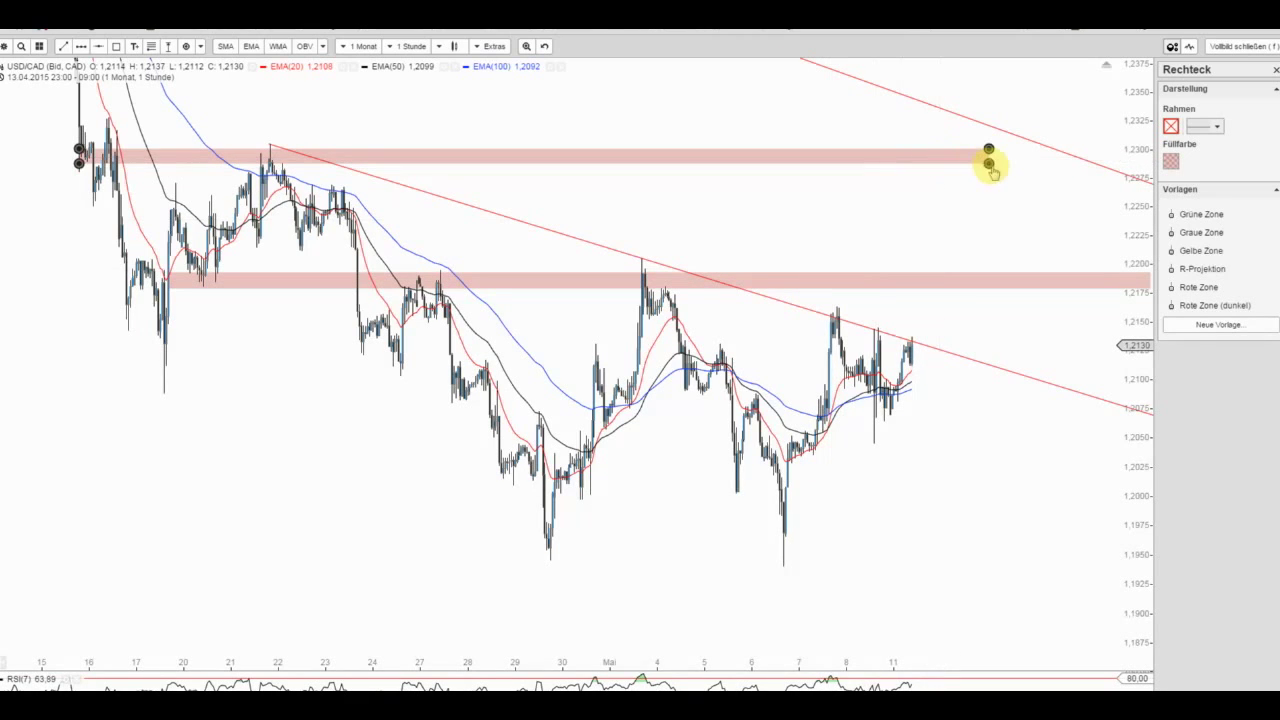
pyautogui.moveTo(988, 168); pyautogui.dragTo(1148, 170)
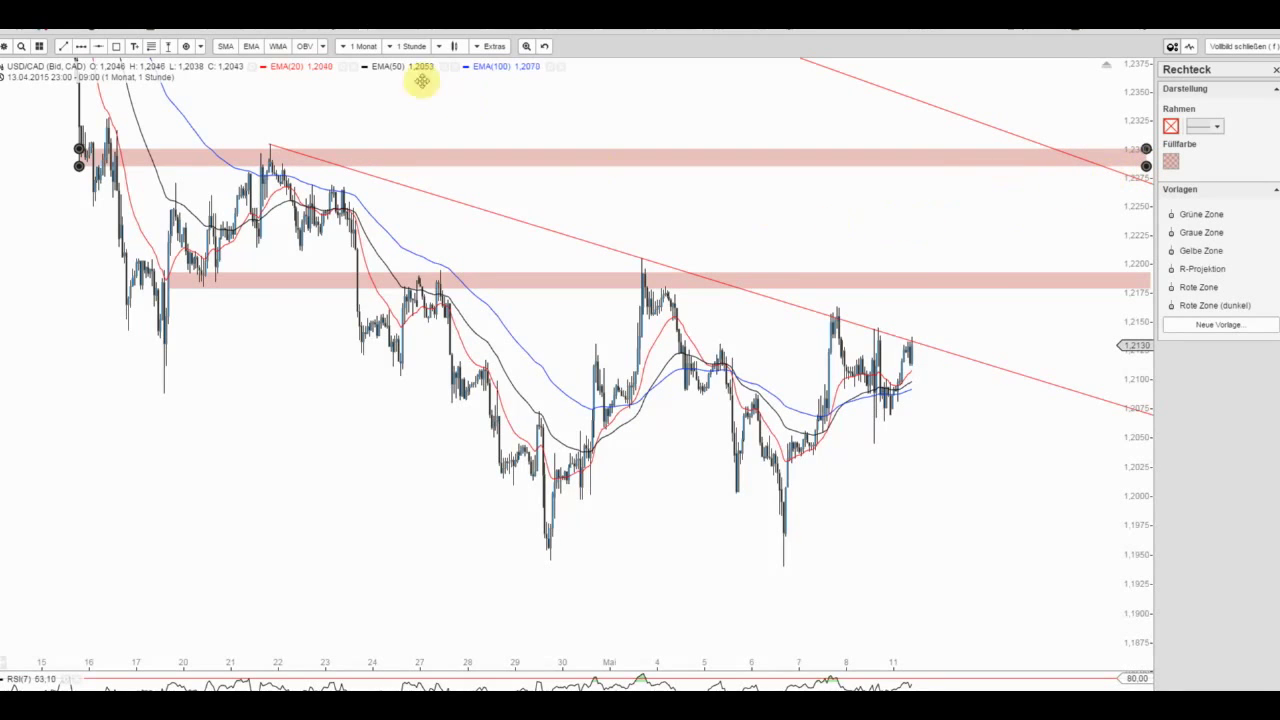
# Step: Draw a GrünLinie trendline from the 6 May low to just above the latest candles
pyautogui.click(63, 47)
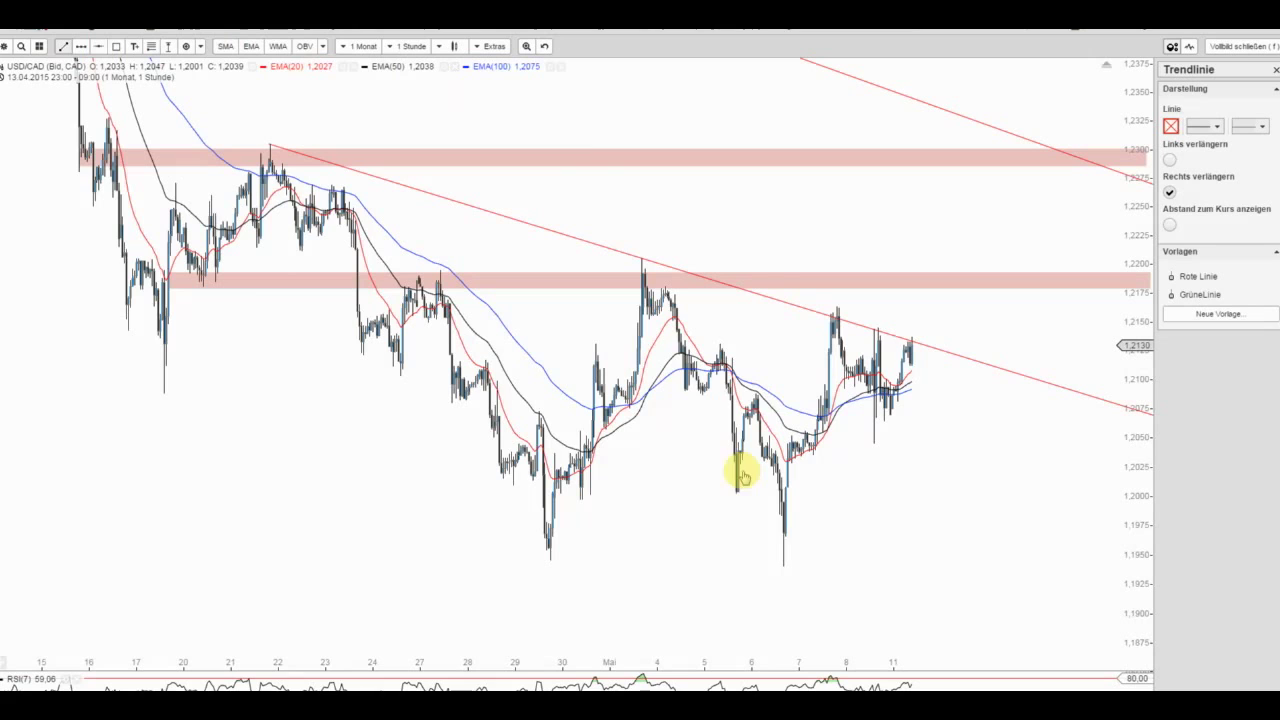
pyautogui.click(784, 562)
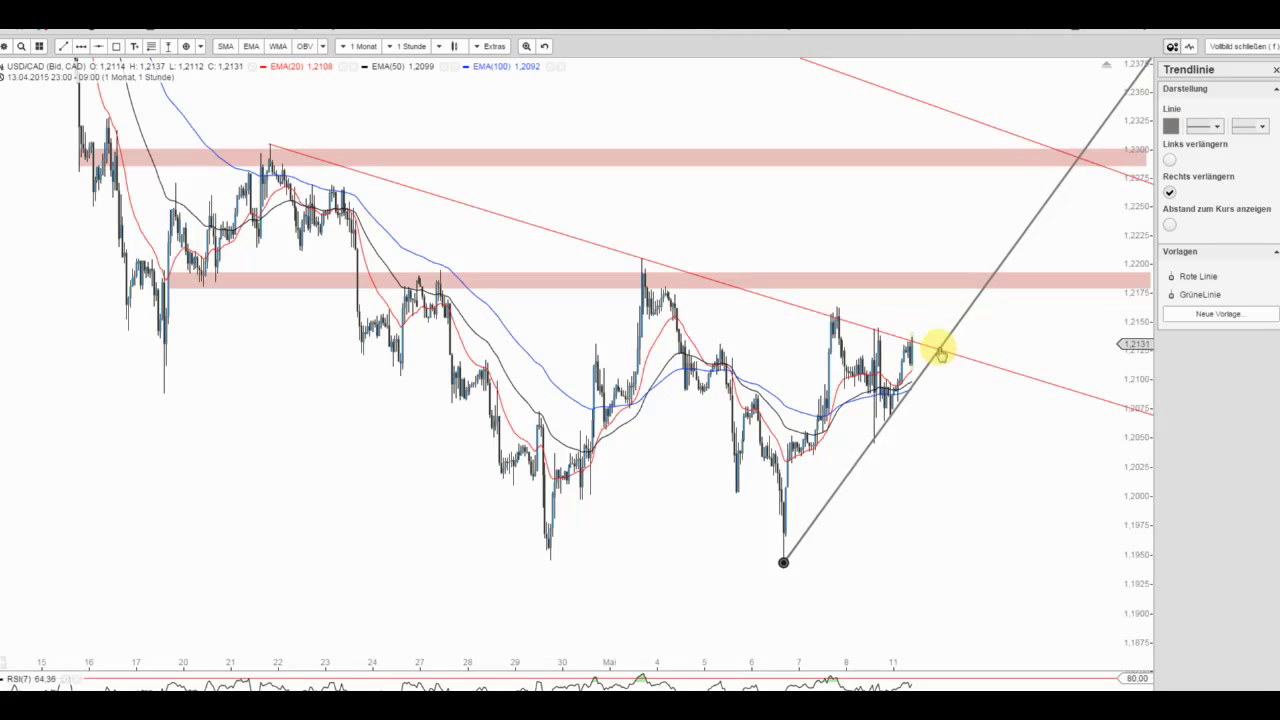
pyautogui.click(939, 348)
pyautogui.click(1205, 295)
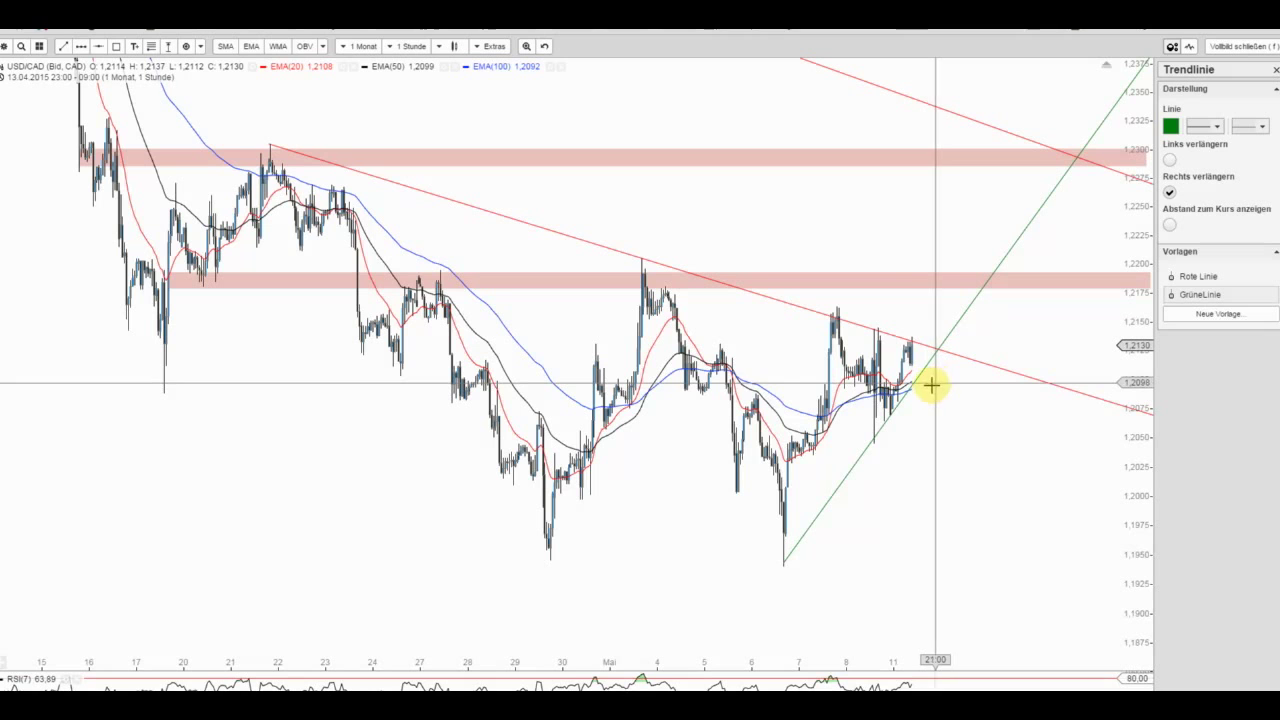
# Step: Draw a green zone near 1.2070 out to the hourly chart's right edge, then exit full-screen view
pyautogui.scroll(2, 932, 415)
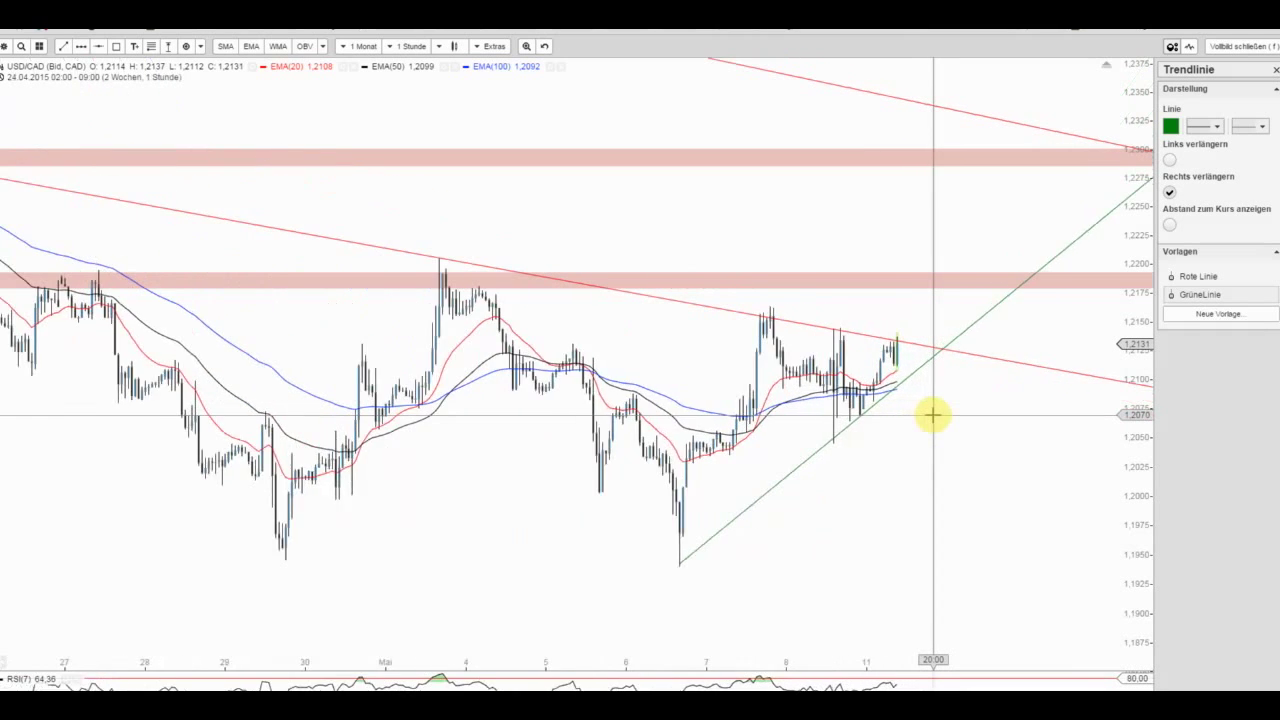
pyautogui.scroll(1, 932, 415)
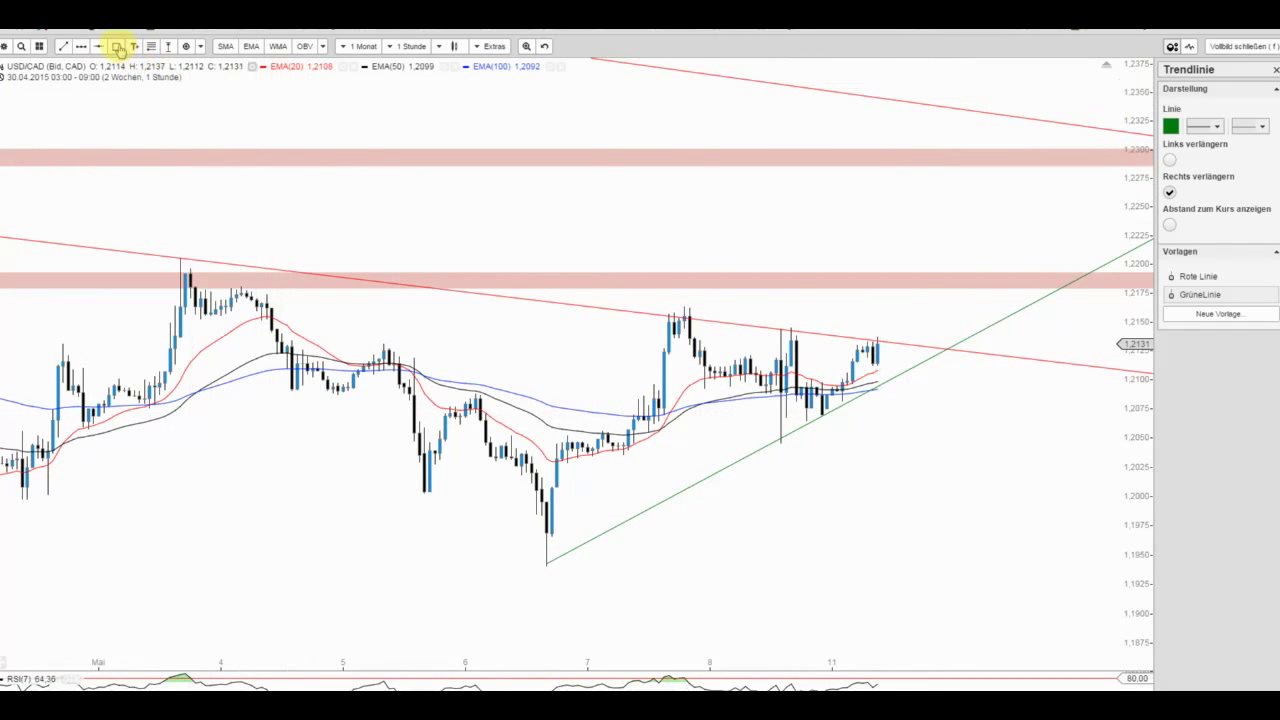
pyautogui.moveTo(648, 418); pyautogui.dragTo(938, 418)
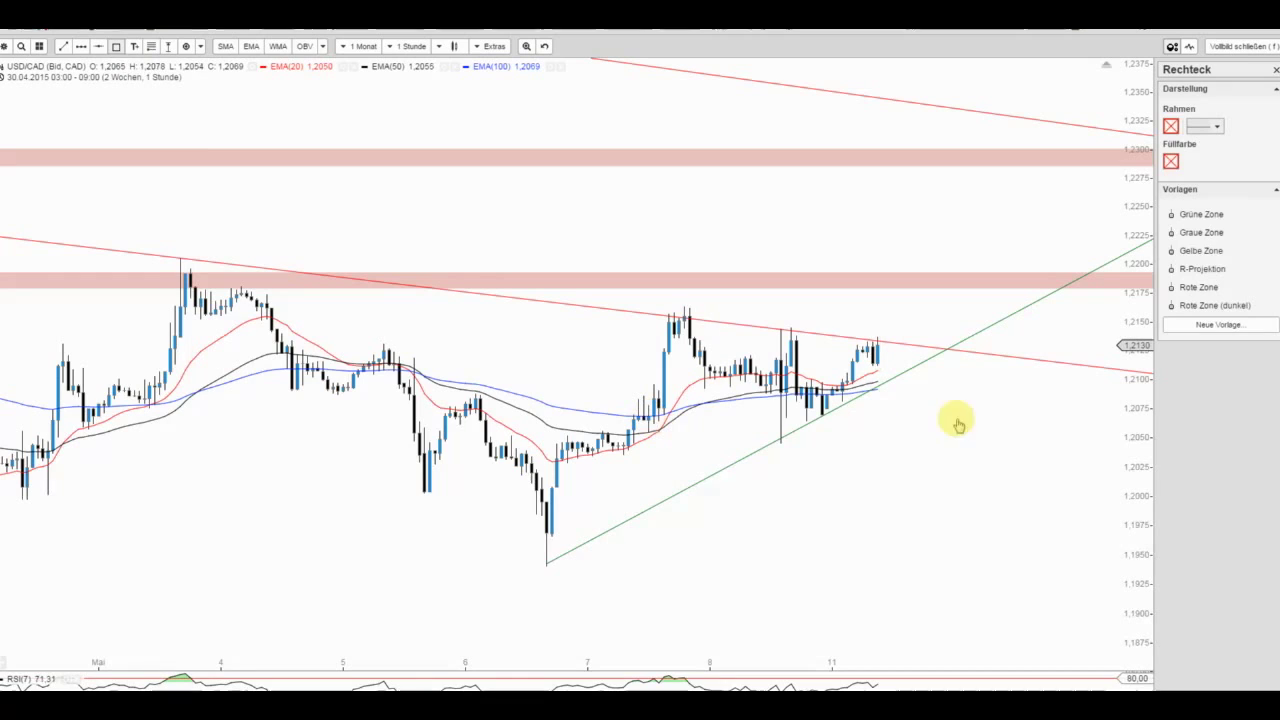
pyautogui.moveTo(1052, 422)
pyautogui.mouseDown()
pyautogui.moveTo(1154, 416)
pyautogui.moveTo(1042, 416)
pyautogui.moveTo(1148, 418)
pyautogui.mouseUp()
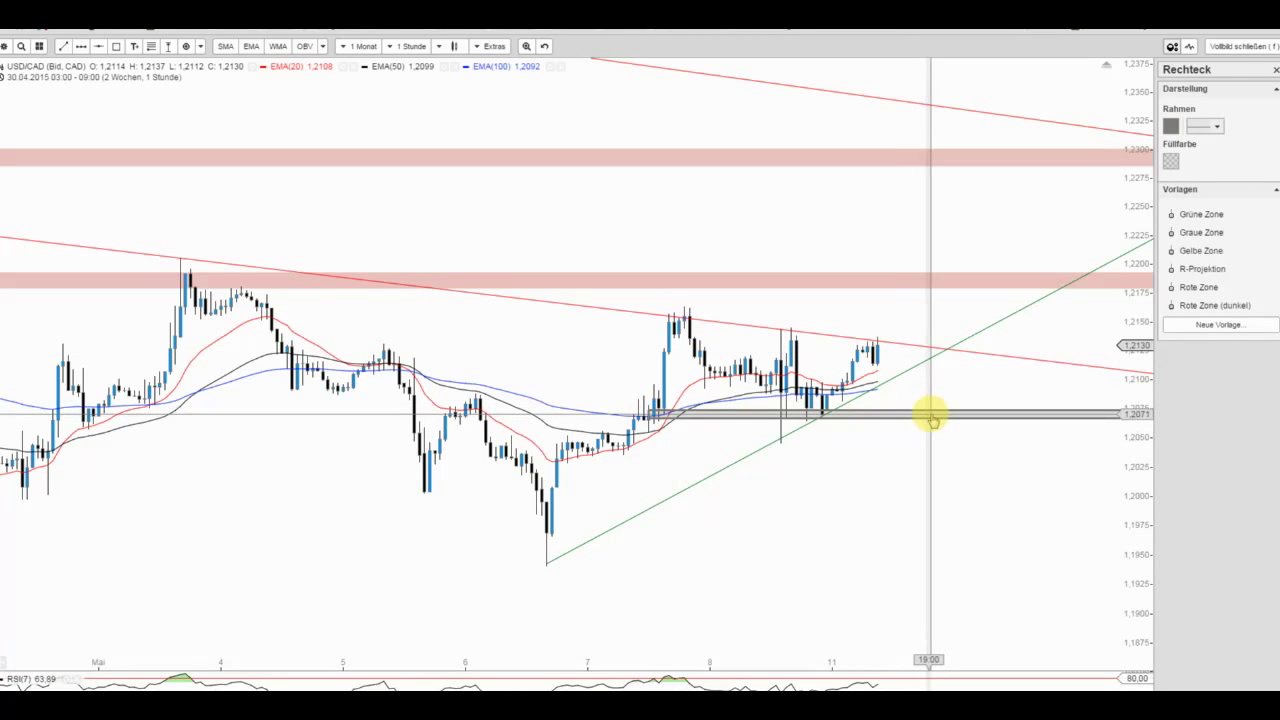
pyautogui.click(929, 414)
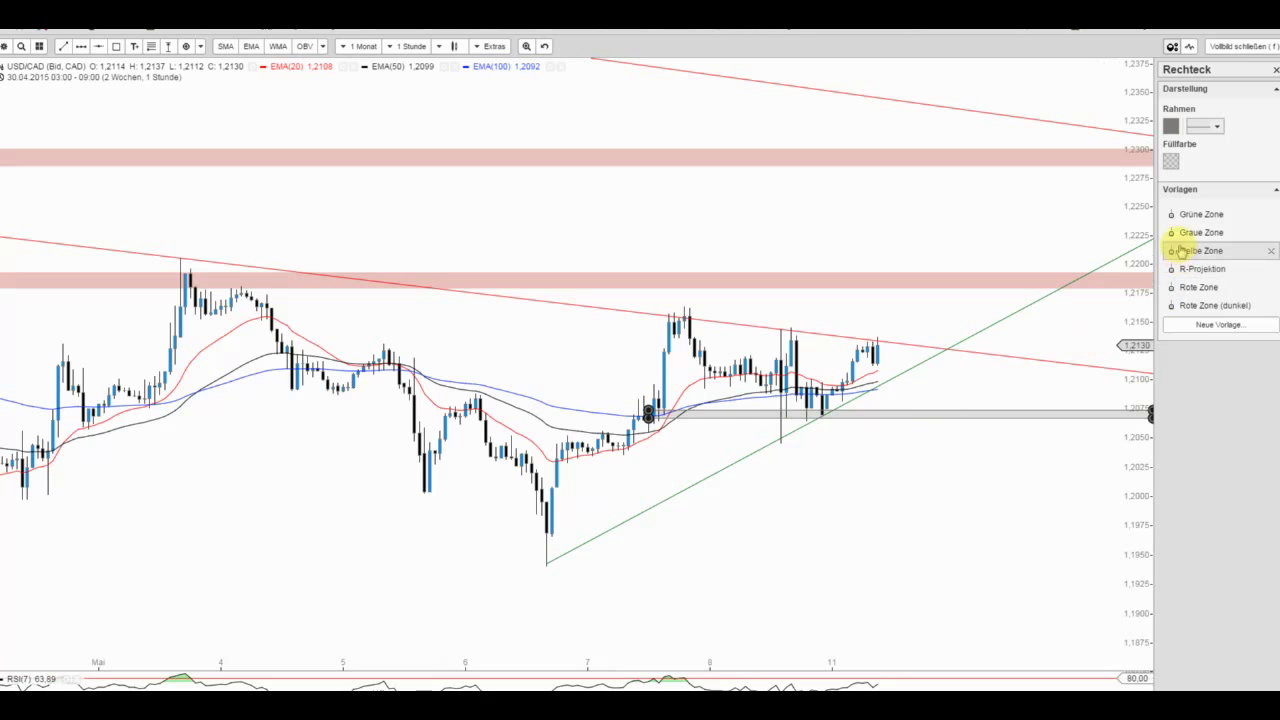
pyautogui.click(1186, 213)
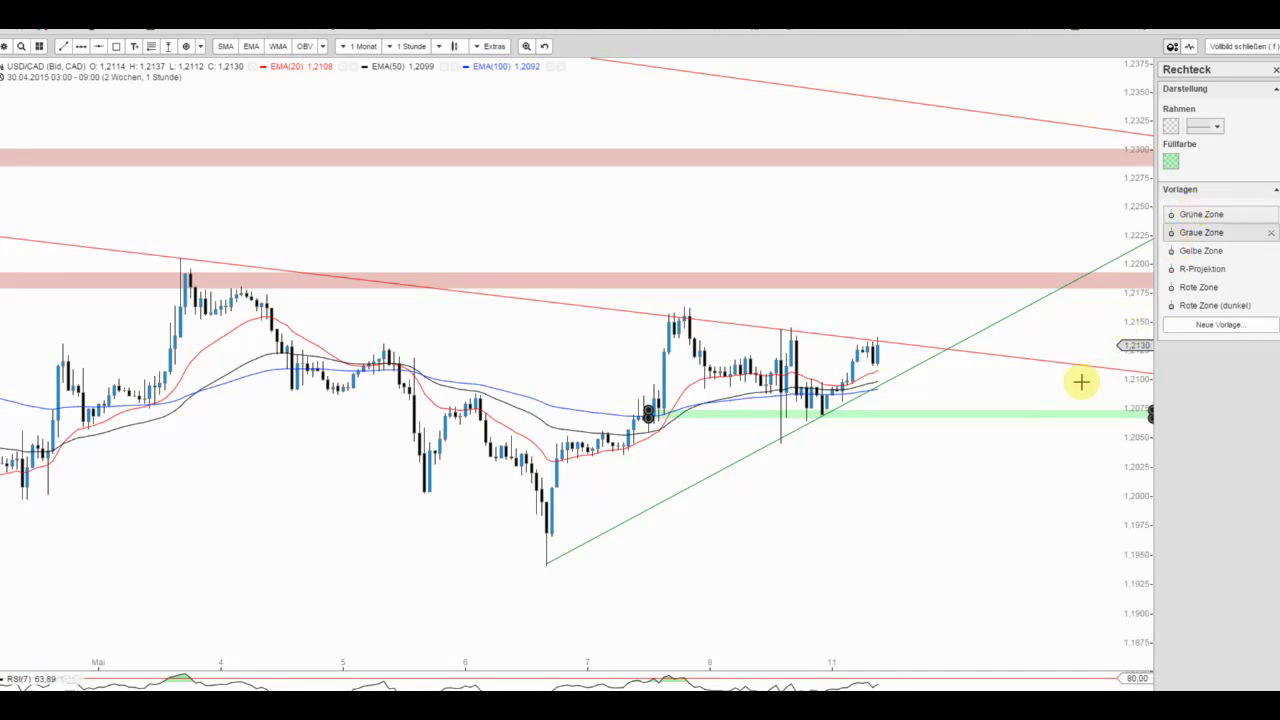
pyautogui.click(1024, 372)
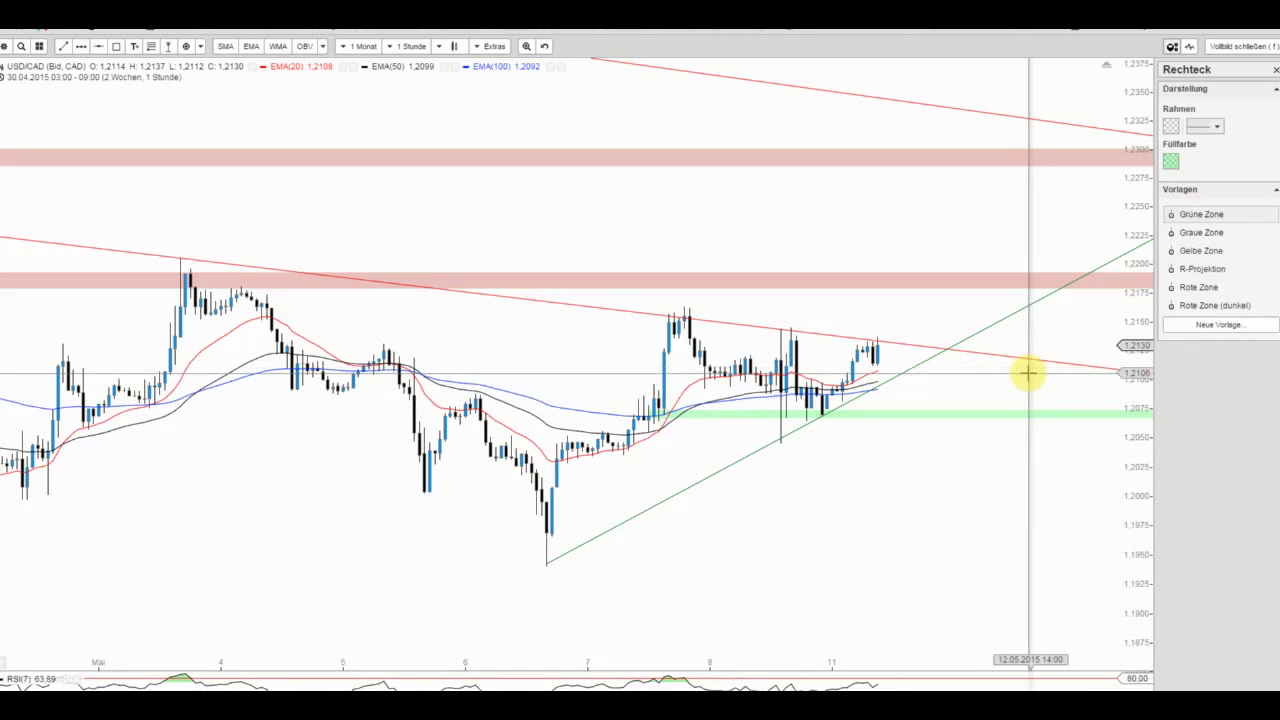
pyautogui.click(1228, 46)
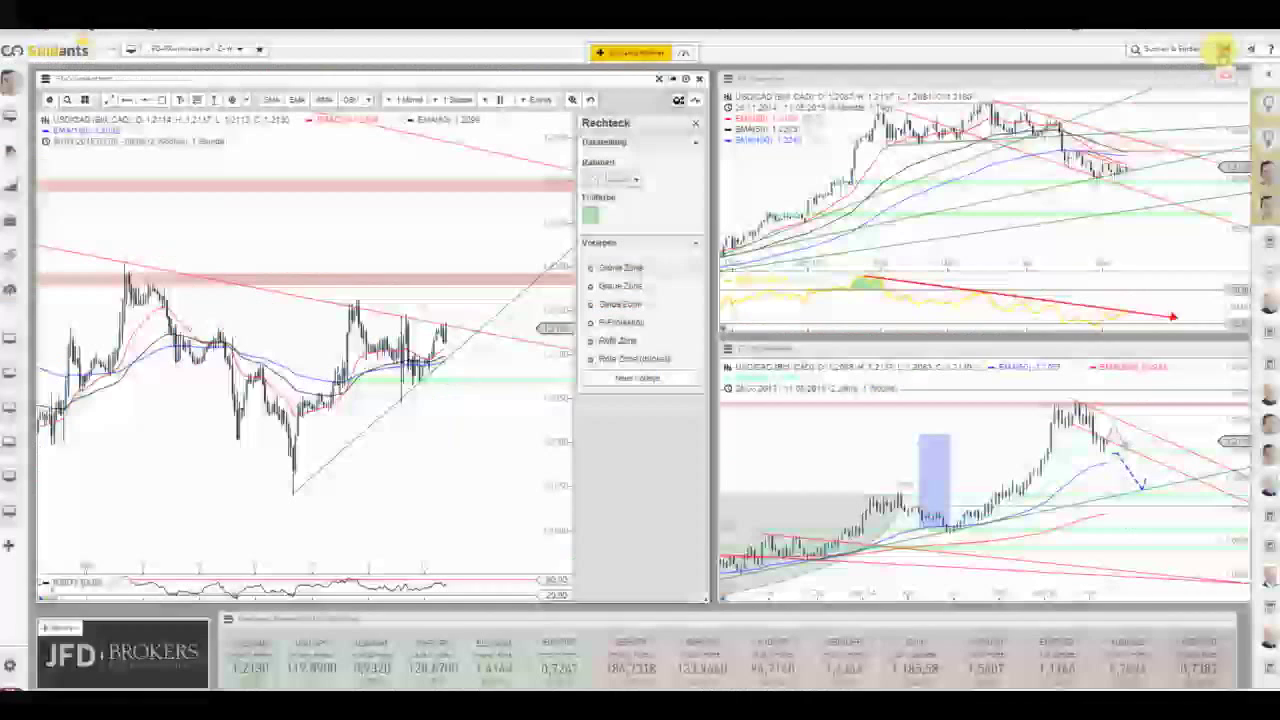
# Step: Close the Rechteck panel, reframe the hourly chart from 29 April with a taller price scale, and save it
pyautogui.click(677, 101)
pyautogui.moveTo(580, 257); pyautogui.dragTo(606, 257)
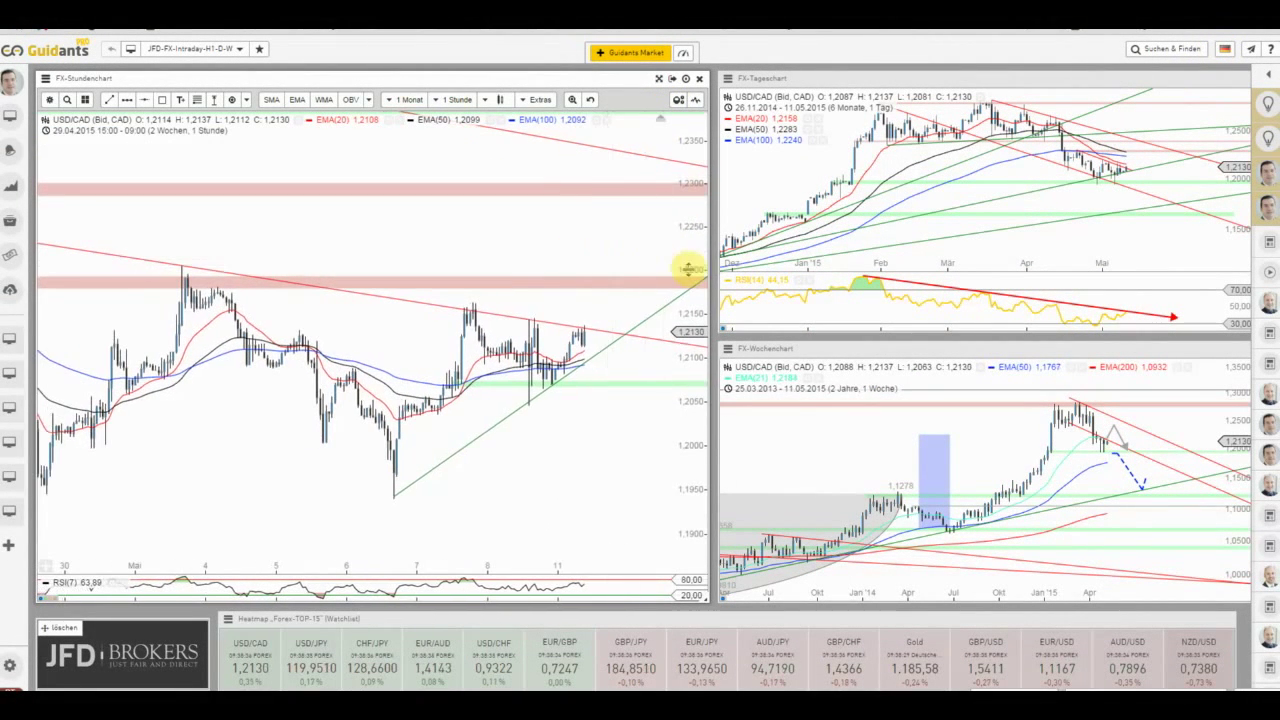
pyautogui.moveTo(688, 268); pyautogui.dragTo(689, 223)
pyautogui.moveTo(526, 249); pyautogui.dragTo(543, 244)
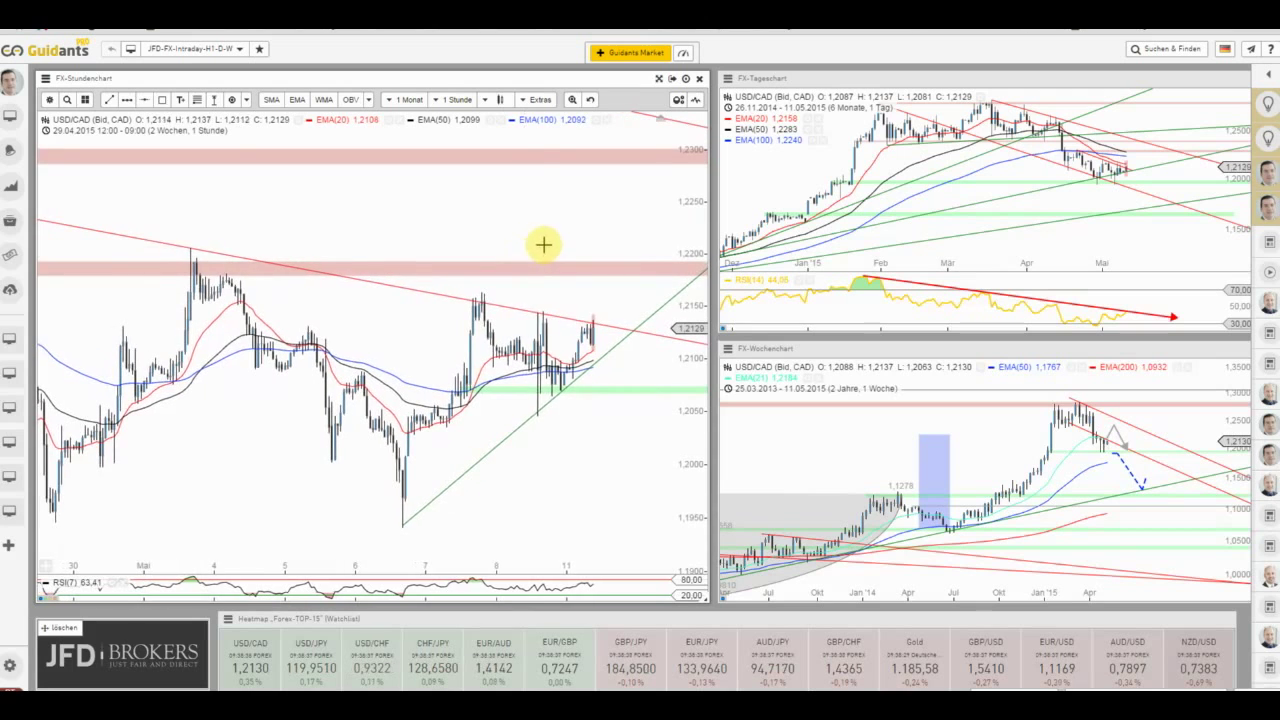
pyautogui.click(49, 100)
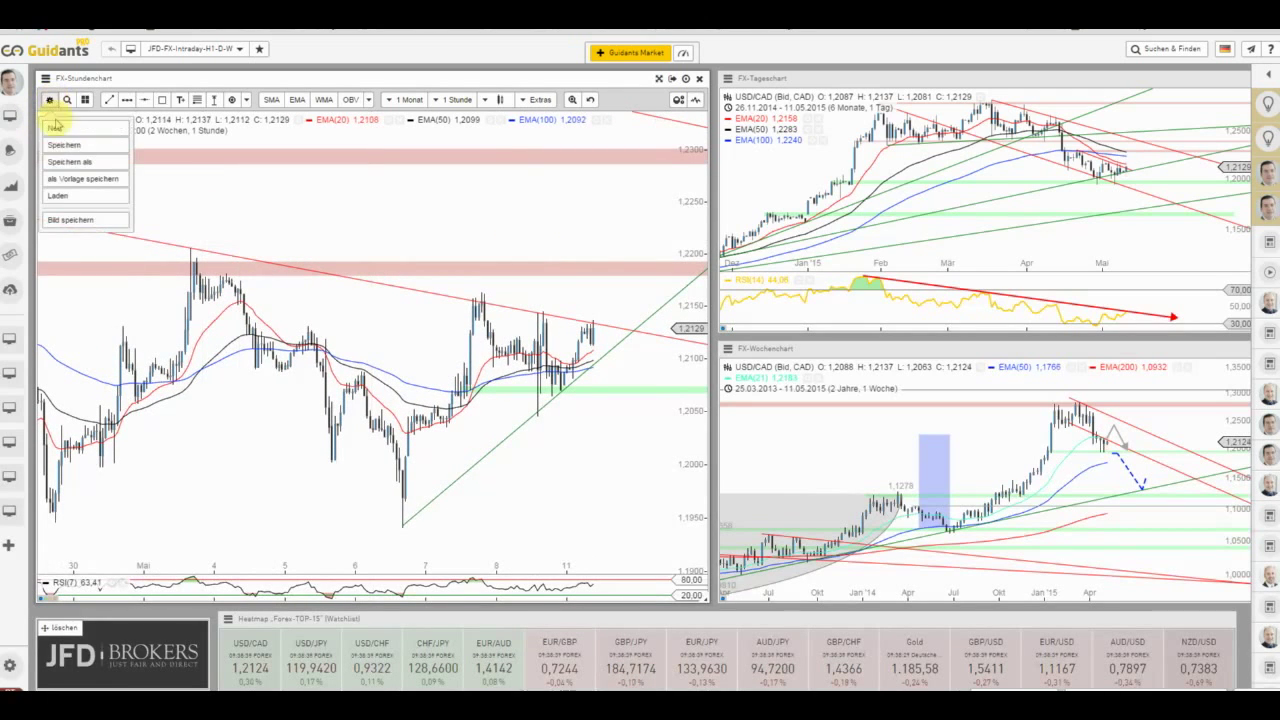
pyautogui.click(62, 145)
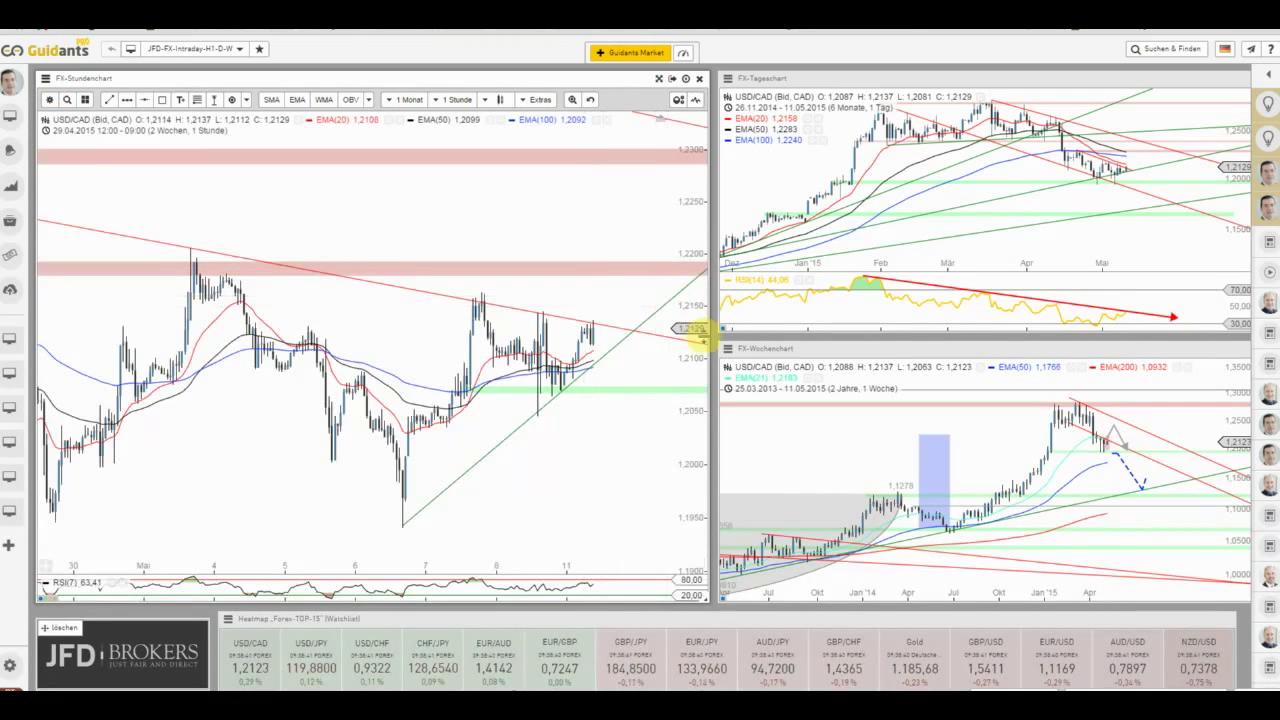